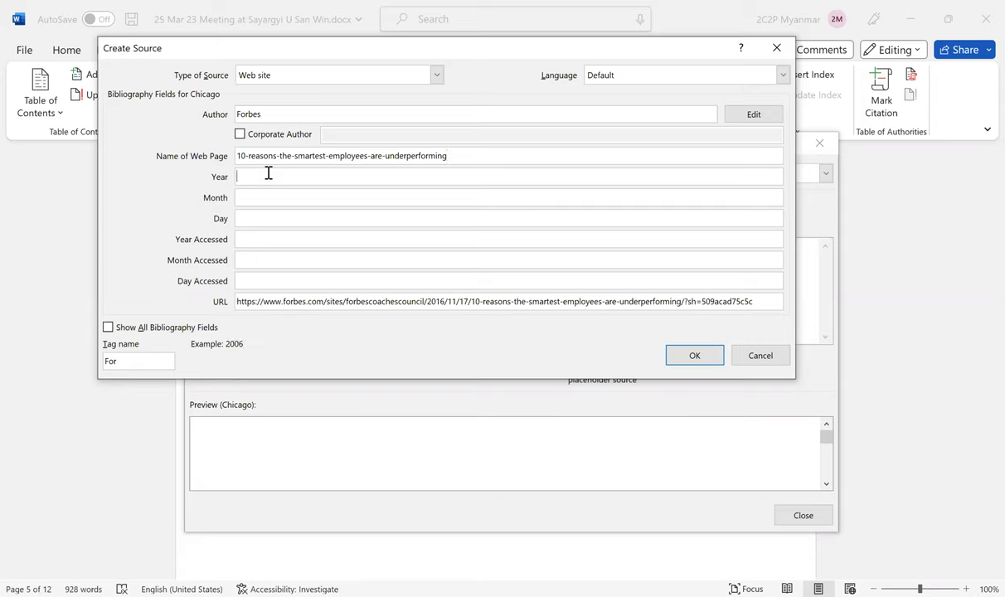
Complete the Forbes web site source with year 2023, month Mar and day 25, save it and close the source manager.
type("0")
key("BackSpace")
type("2023")
left_click(275, 201)
type("Mar")
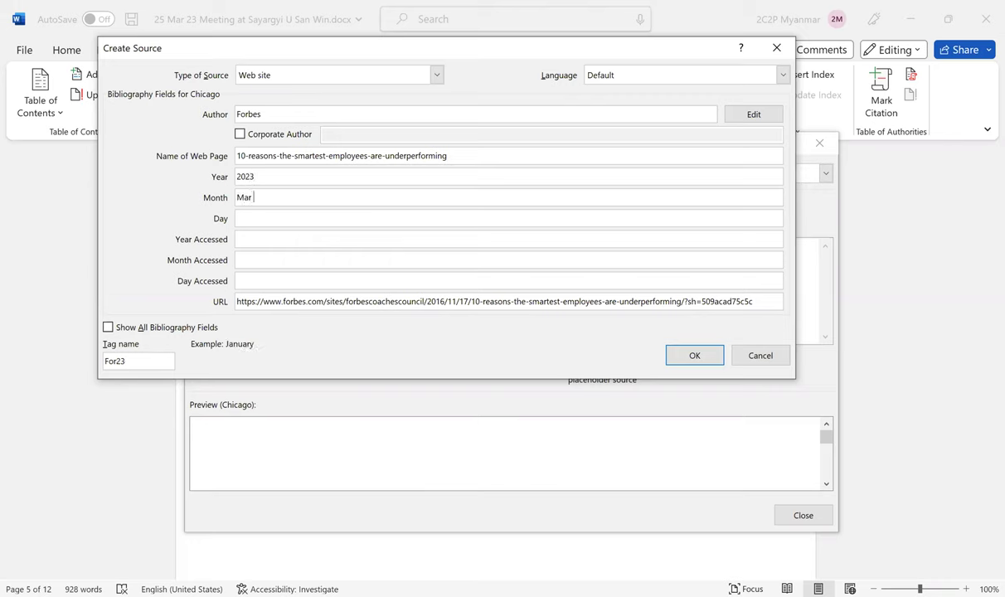
left_click(274, 218)
type("25")
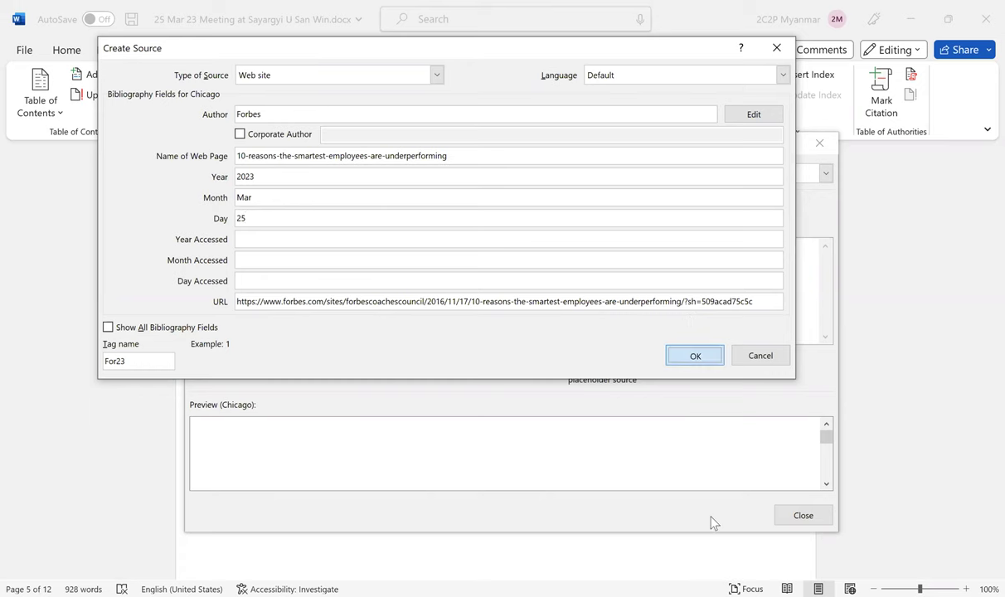
key("Return")
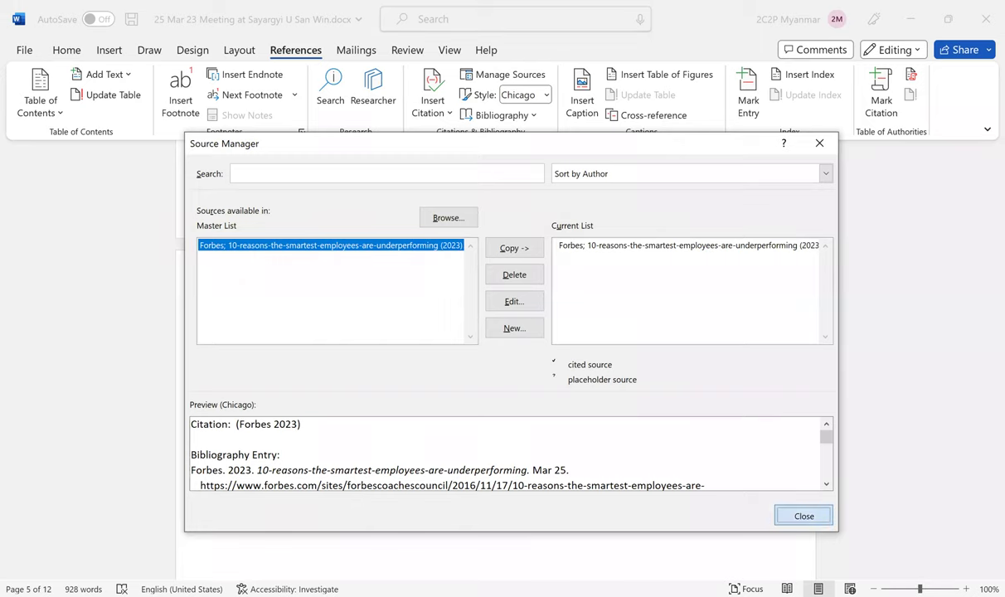
left_click(800, 515)
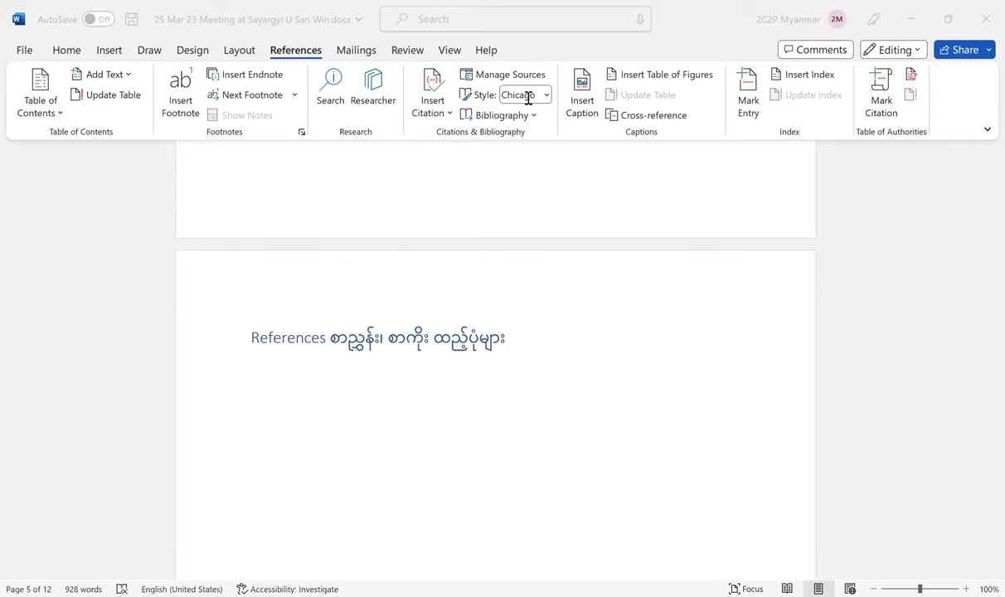
Reopen the source manager and start creating a new source.
left_click(496, 73)
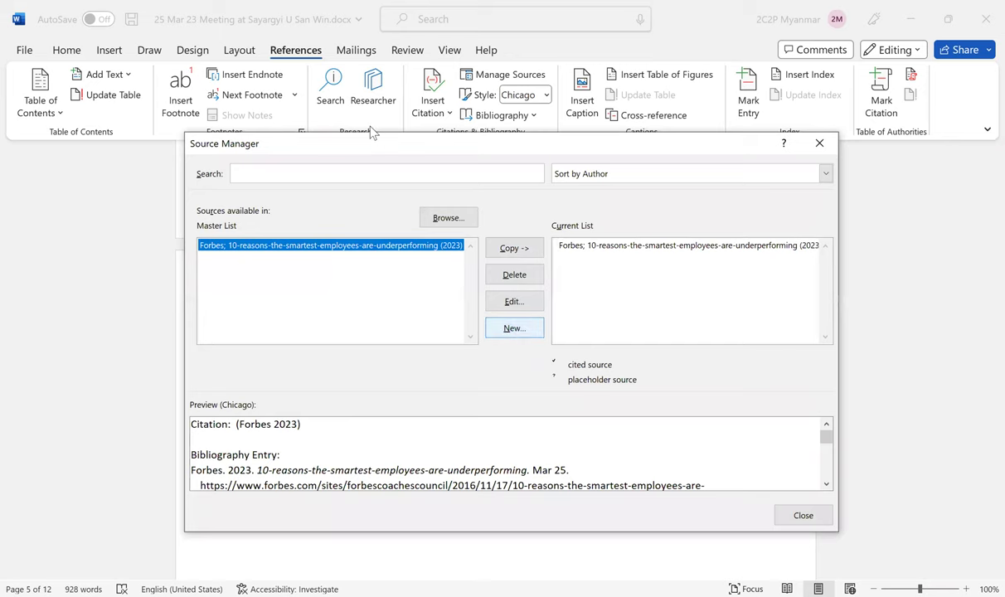
left_click(307, 78)
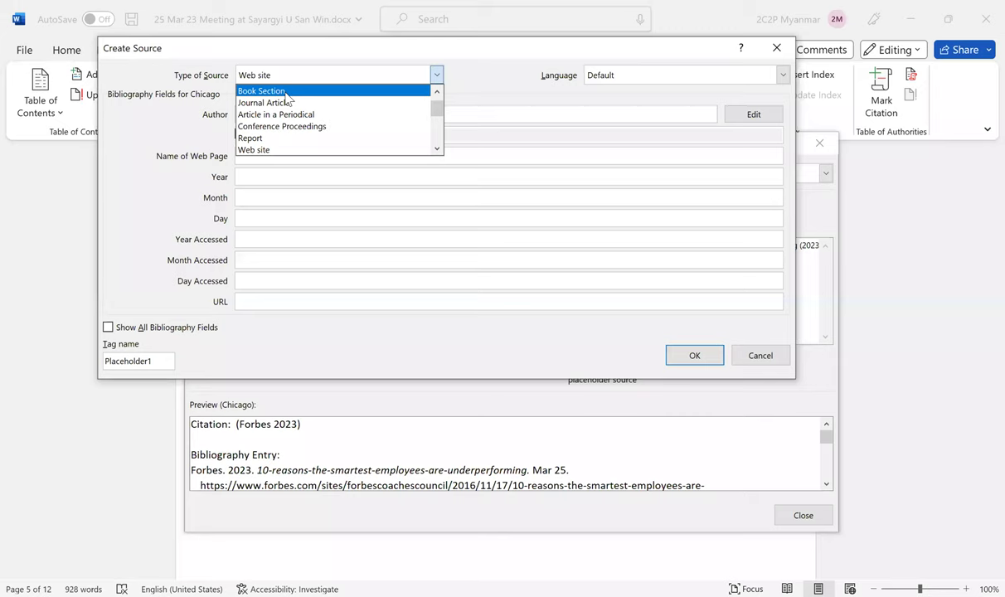
left_click(285, 93)
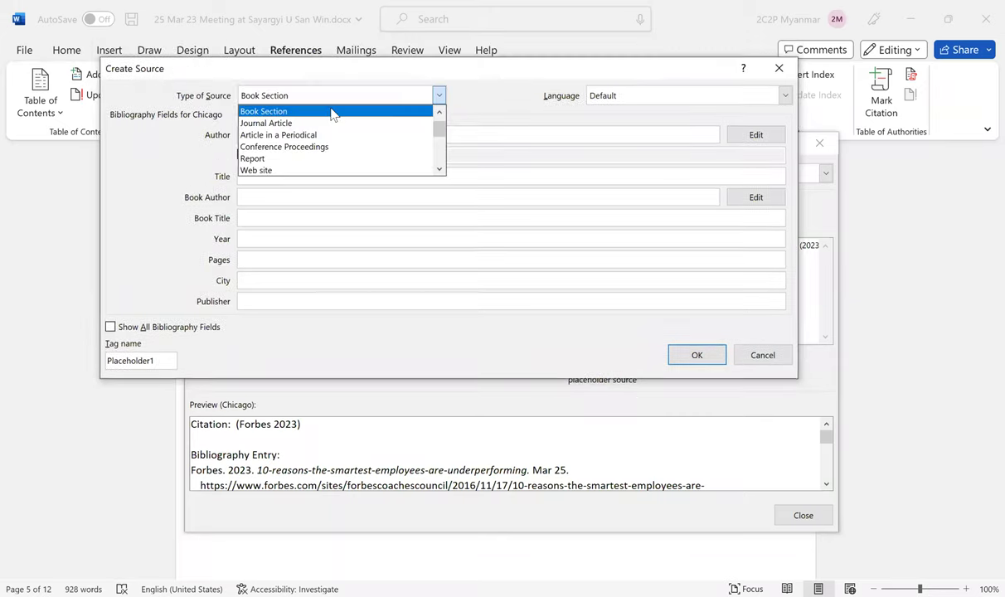
left_click(393, 96)
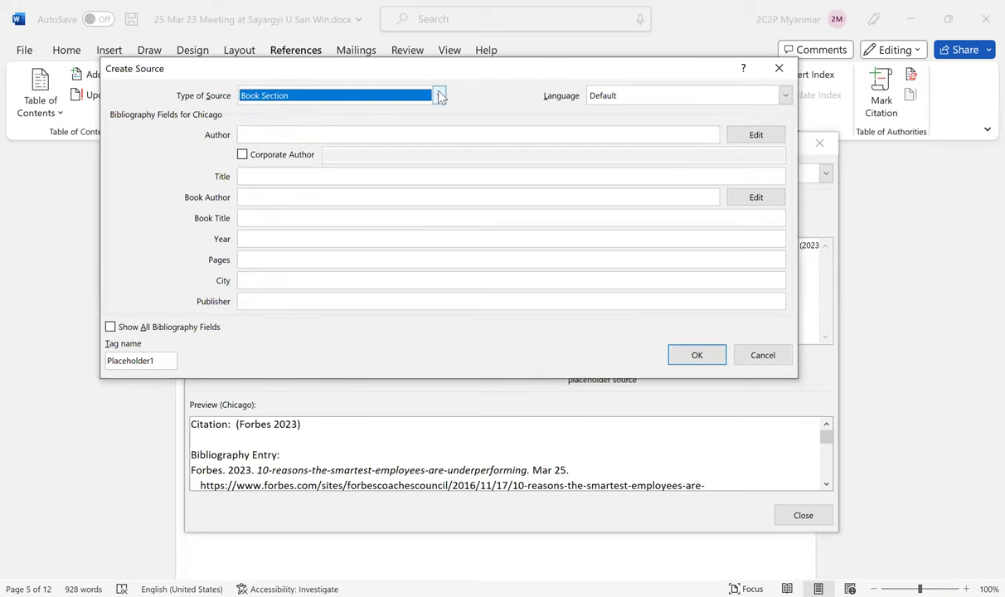
left_click(271, 134)
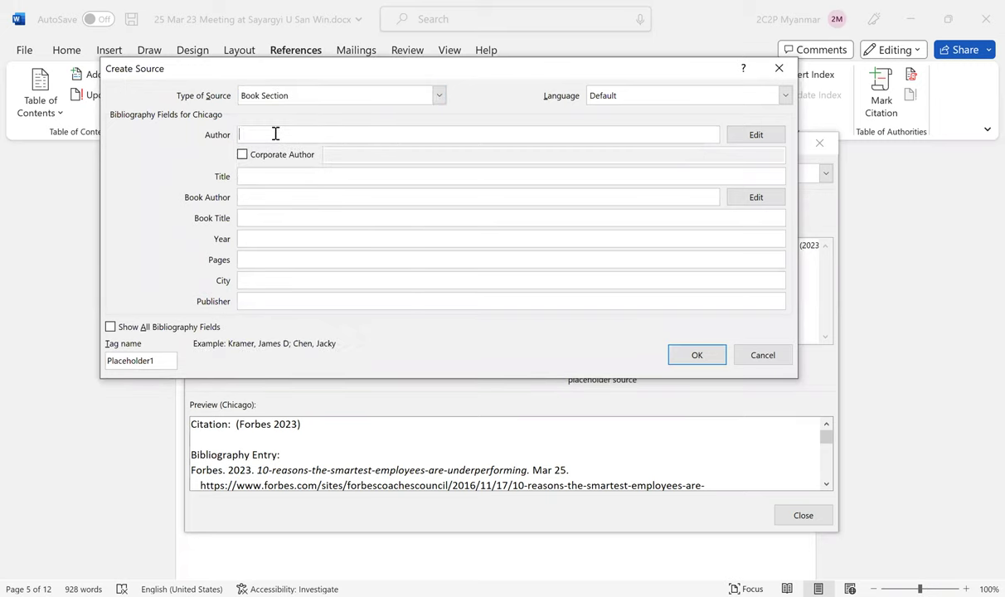
left_click(259, 176)
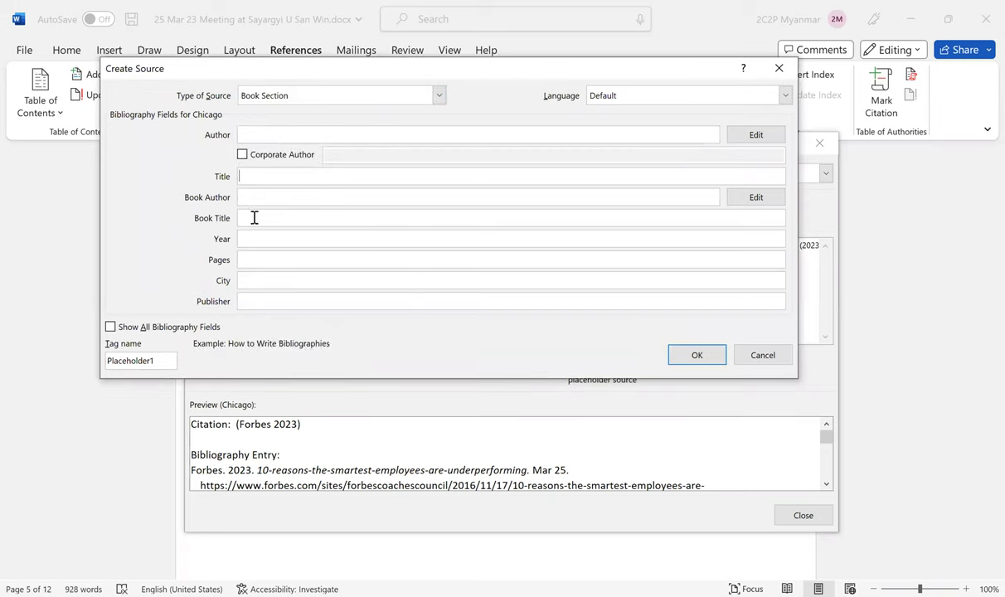
left_click(255, 301)
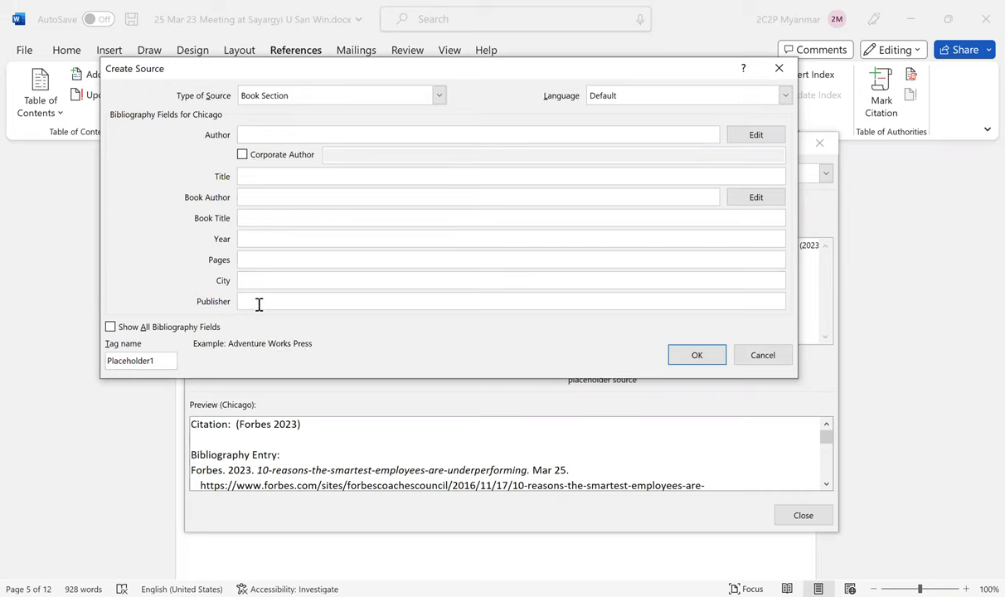
left_click(257, 218)
left_click(255, 199)
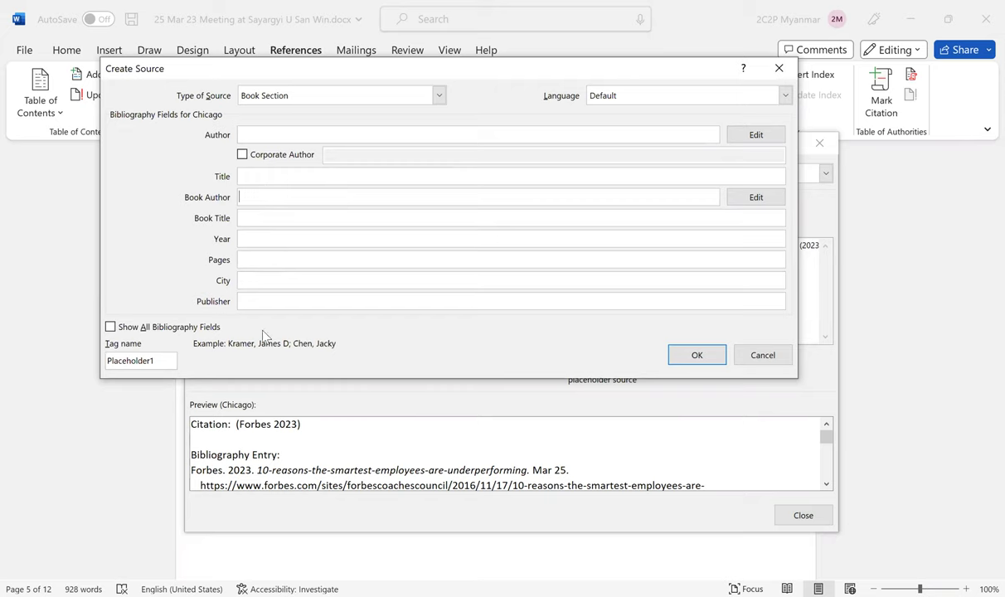
left_click(360, 96)
left_click(285, 325)
left_click(285, 325)
type("http://www.mrl.gov.mm/Catalog/Featured")
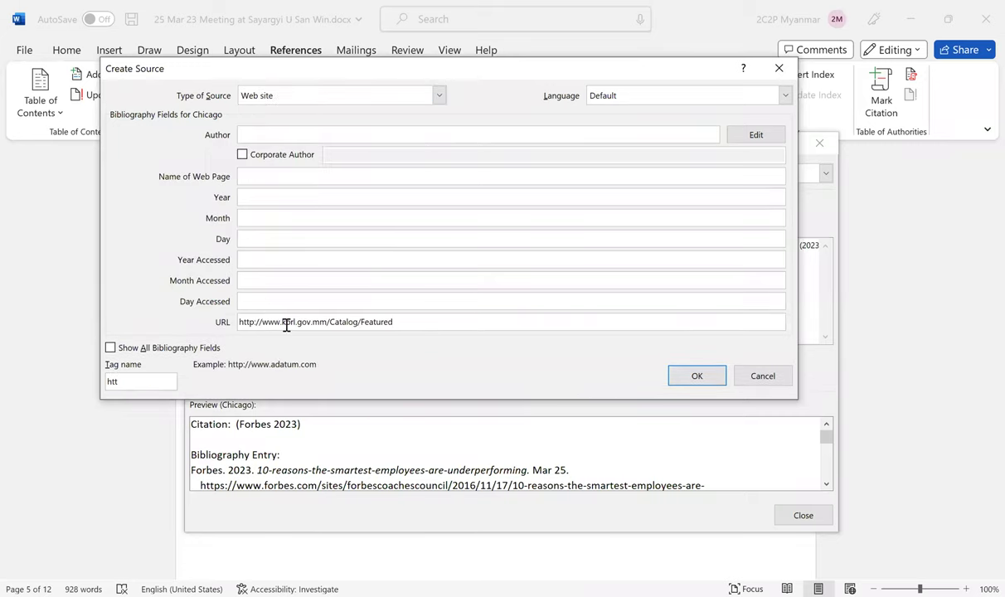
Copy "kbrl" from the URL into the Author field and capitalise it as "Kbrl".
double_click(289, 322)
key("ctrl+c")
left_click(329, 136)
key("ctrl+v")
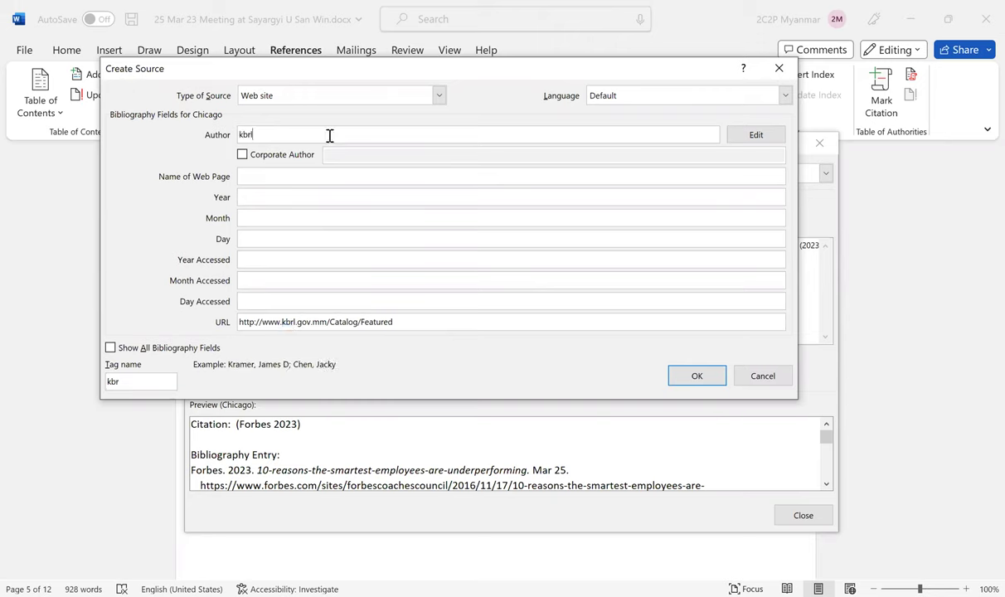
left_click(243, 133)
key("Delete")
type("K")
Copy the author entry "Kbrl" into the Name of Web Page field.
left_click_drag(276, 135, 196, 134)
key("ctrl+c")
left_click(279, 177)
key("ctrl+v")
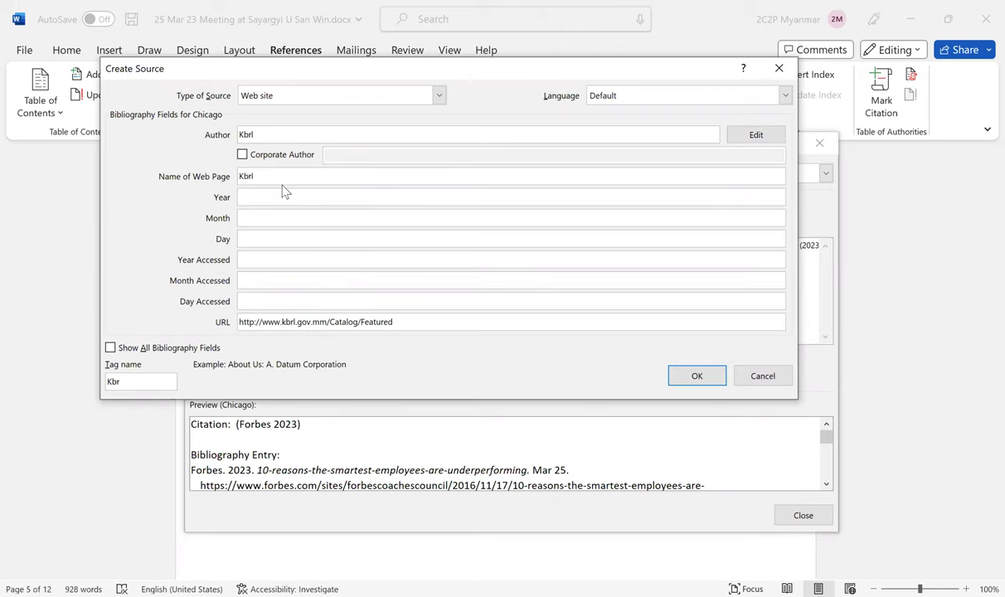
Set the Kbrl source's date to year 2023, month Mar and day 25, and save the source.
left_click(286, 205)
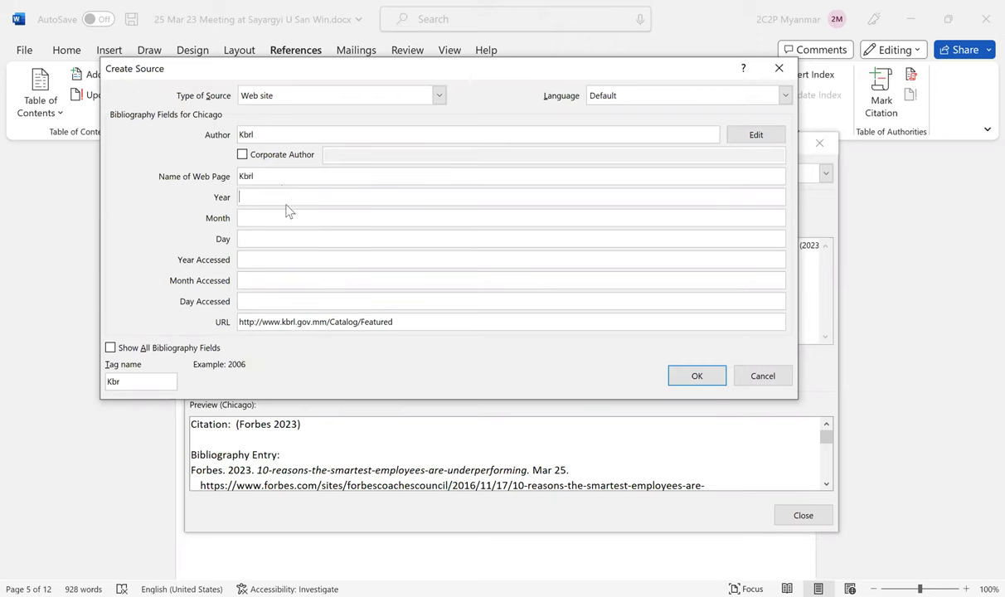
type("2023")
left_click(307, 222)
type("Mar")
left_click(334, 238)
type("25")
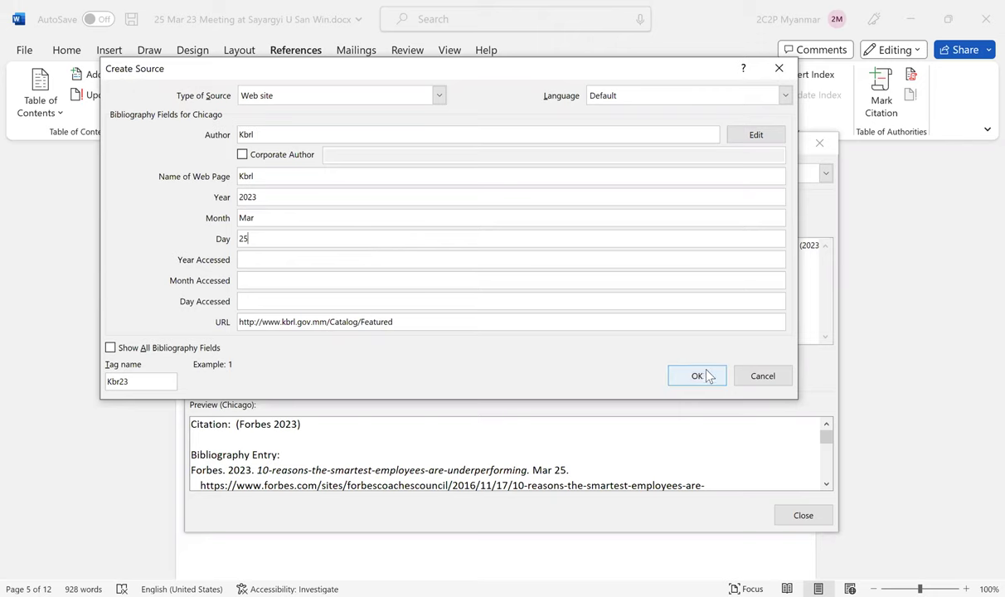
left_click(681, 383)
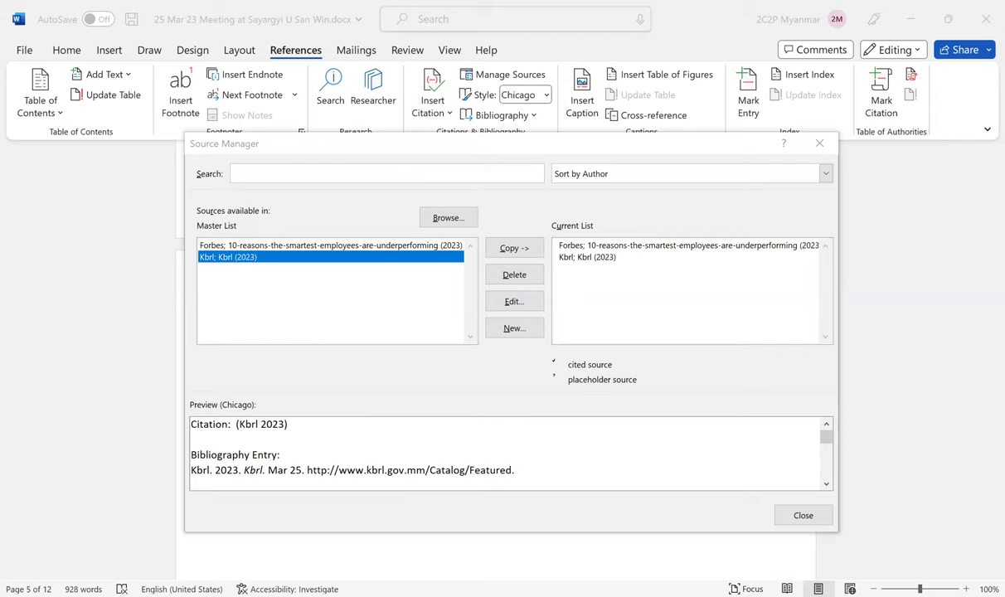
Create another source of type Book Section and paste the copied Burmese title as its Book Title.
left_click(514, 328)
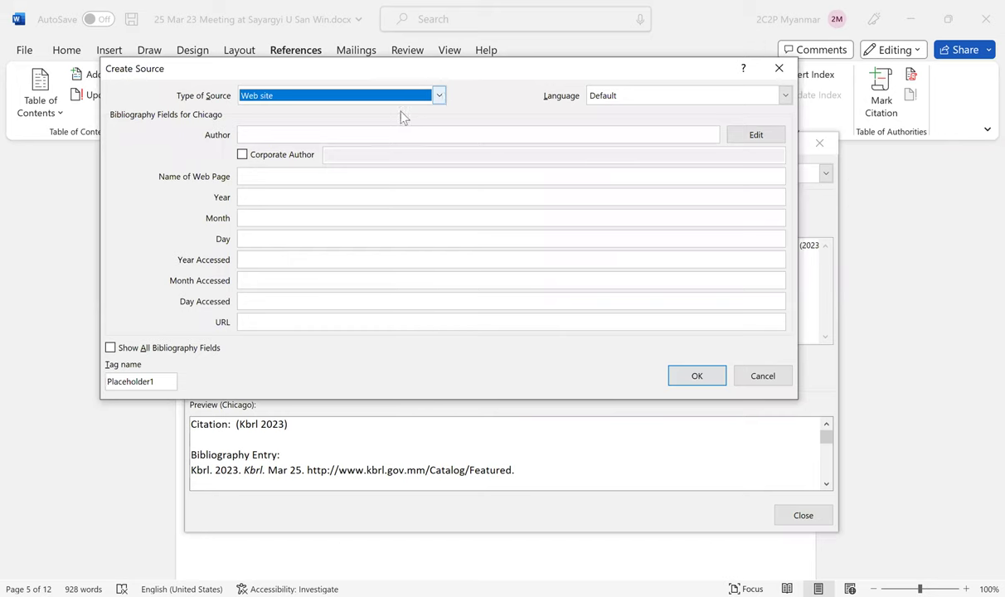
key("alt+Down")
left_click(402, 117)
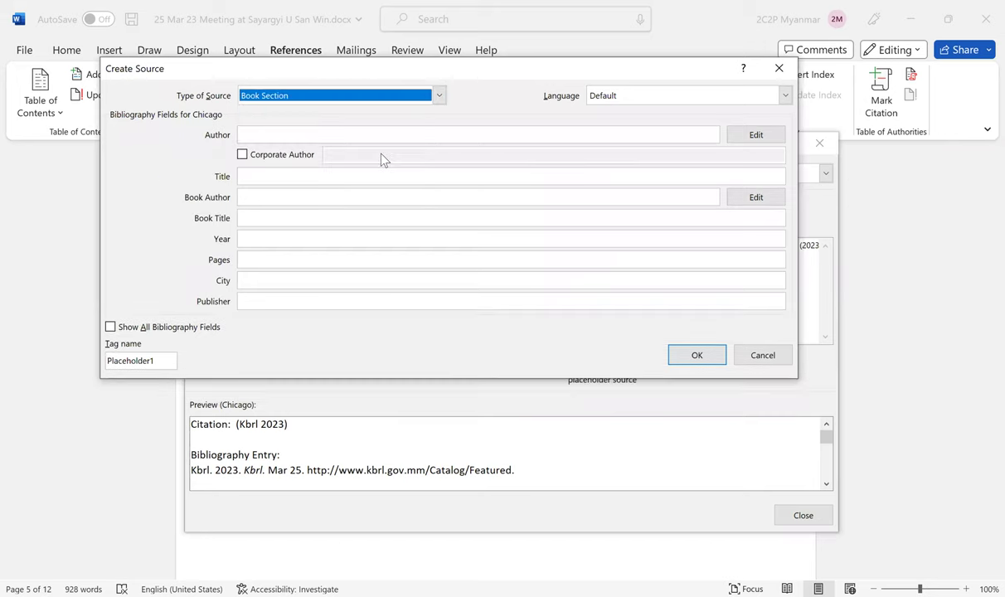
left_click(302, 217)
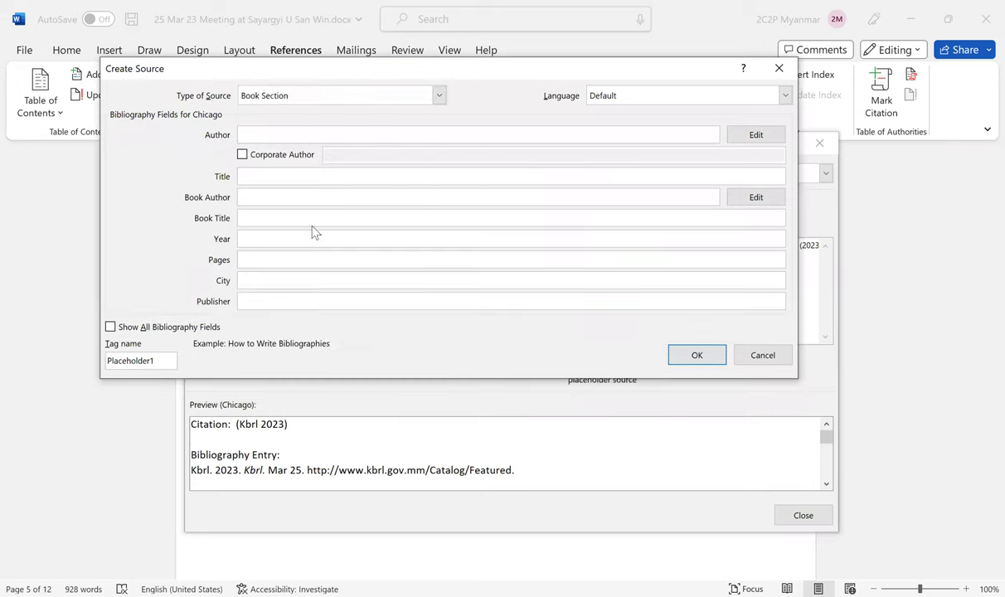
key("ctrl+v")
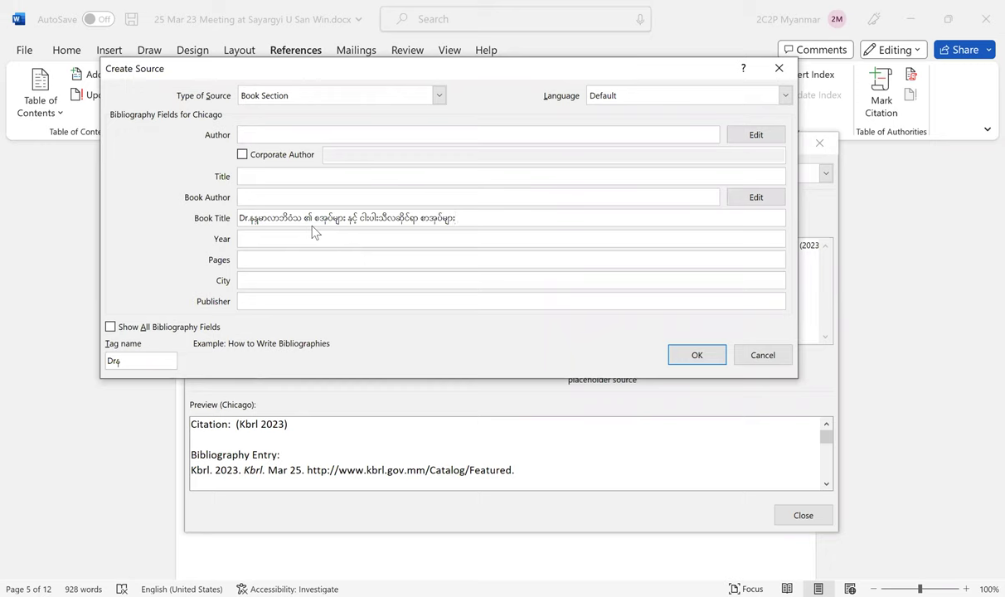
Copy the author's name from the start of the Book Title into the Author field.
left_click(420, 218)
left_click_drag(300, 218, 236, 222)
left_click(316, 139)
key("ctrl+v")
Copy the complete Book Title text into the Title field of the book section source.
left_click_drag(476, 218, 199, 226)
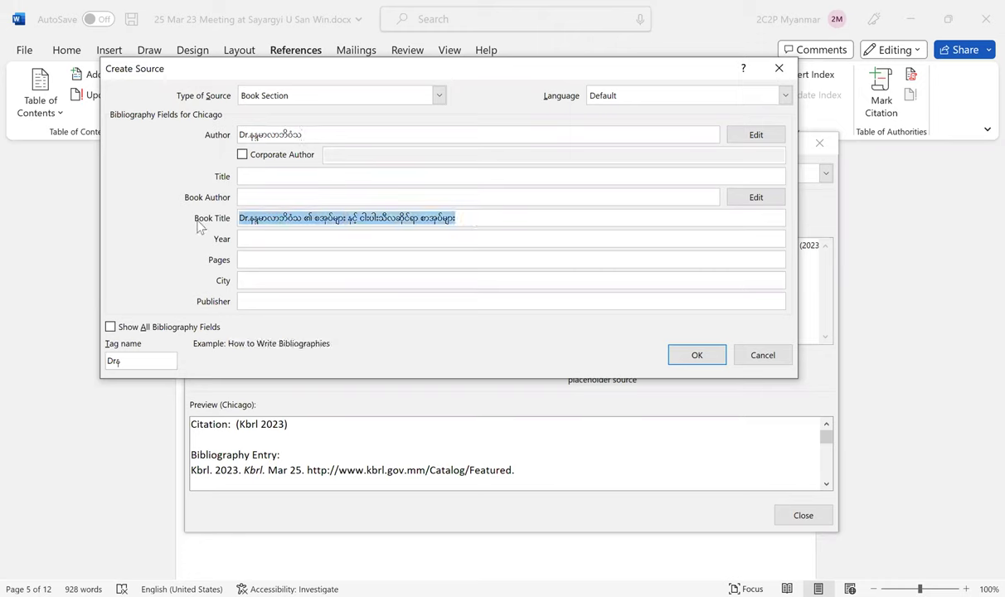
left_click(274, 174)
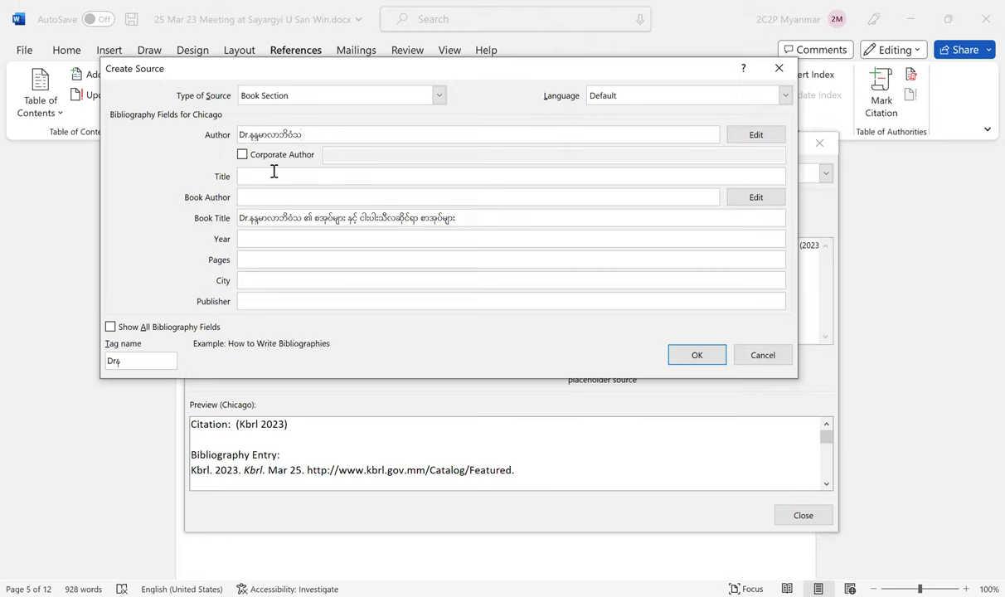
key("ctrl+v")
left_click(277, 304)
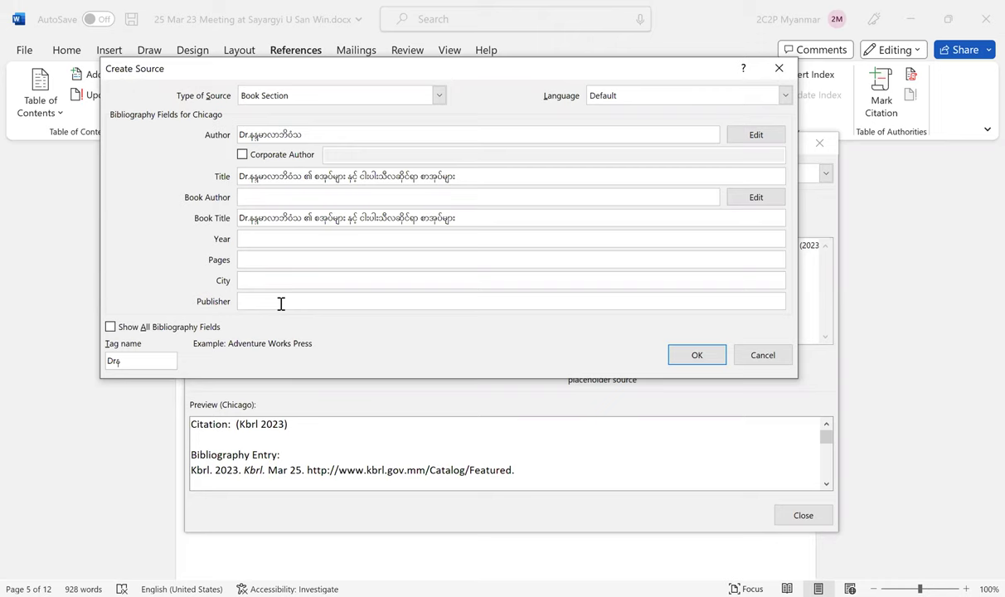
Set Pages to 300 and copy the author's name from the Title into the Publisher field.
left_click(292, 257)
type("300")
double_click(291, 176)
left_click_drag(223, 171, 226, 178)
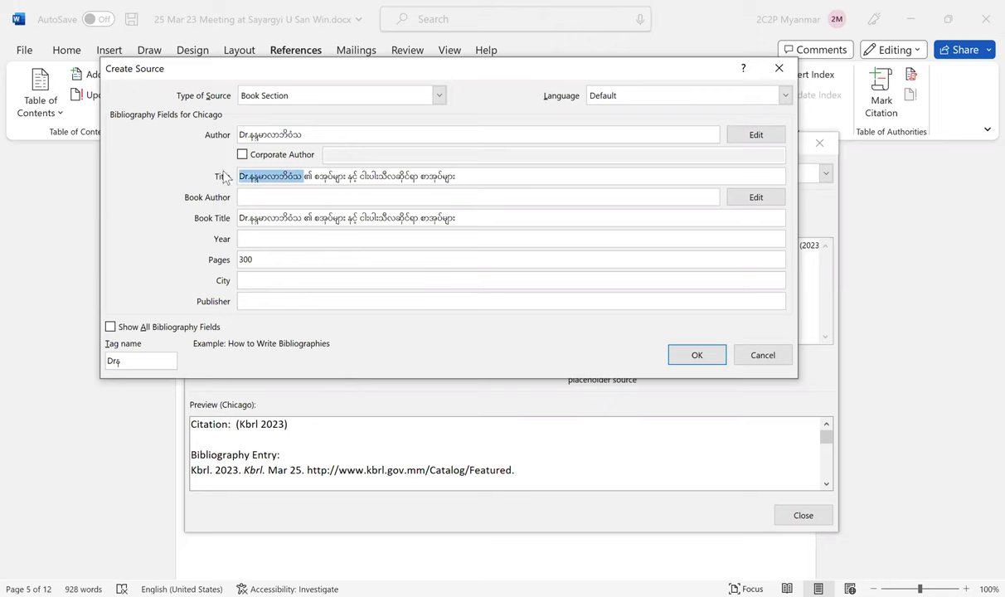
left_click(321, 302)
key("ctrl+v")
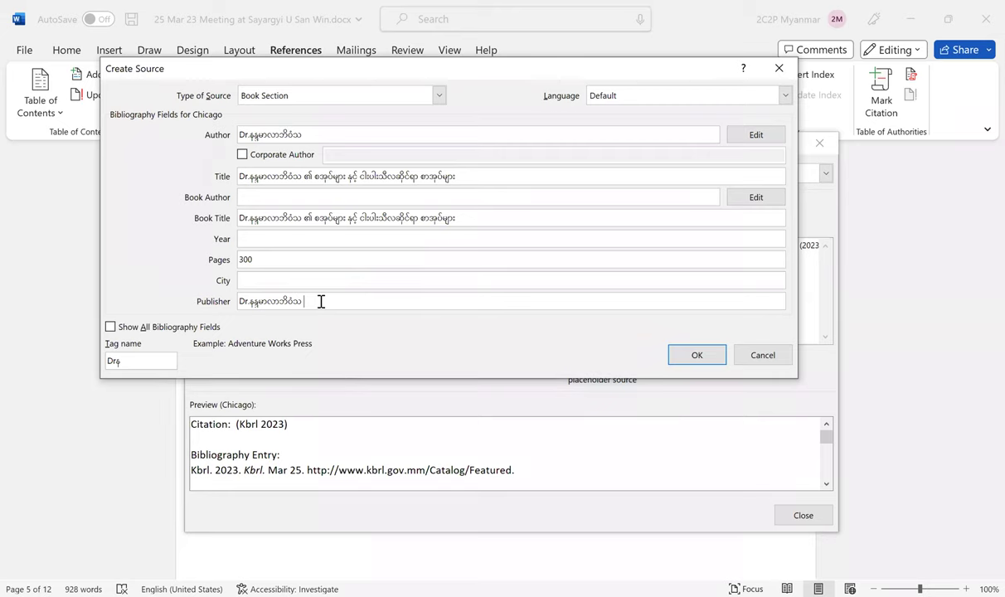
Save the book section source with City left empty and close the source manager.
left_click(311, 280)
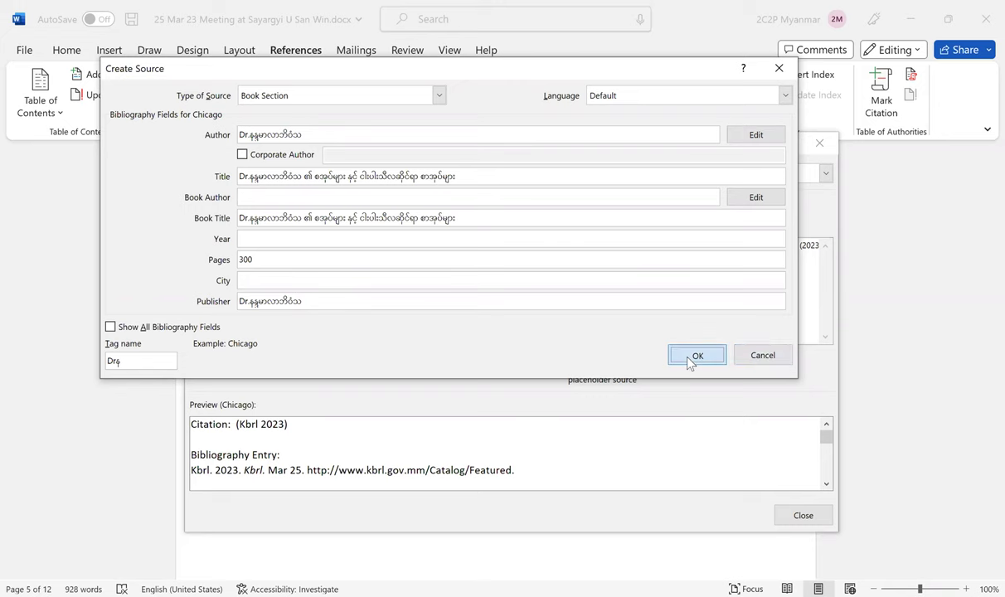
key("Return")
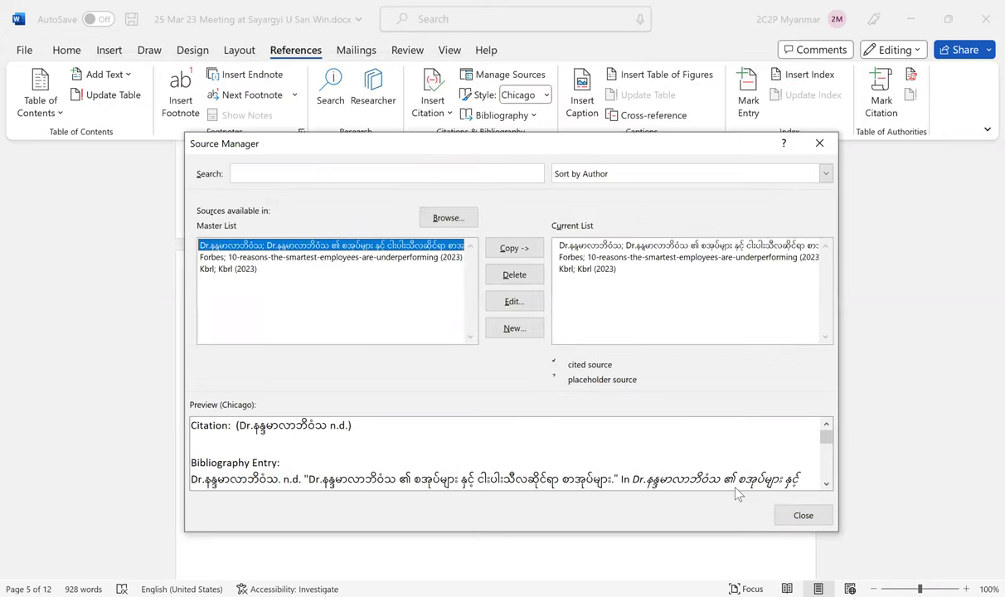
left_click(801, 516)
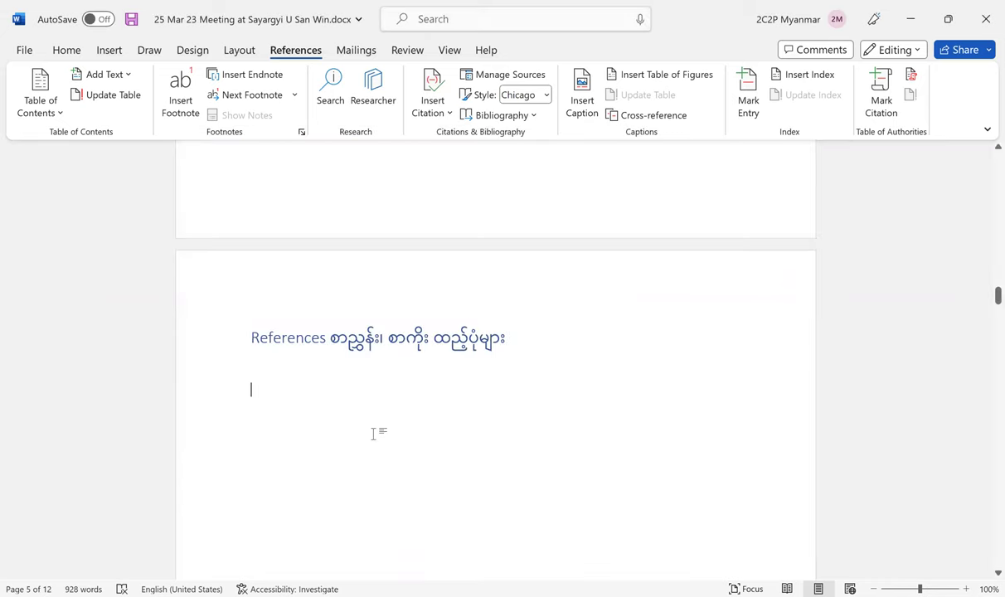
Insert the built-in References bibliography on the empty line below the document's References heading.
scroll(296, 426, "up", 3)
scroll(342, 380, "down", 2)
scroll(484, 435, "down", 1)
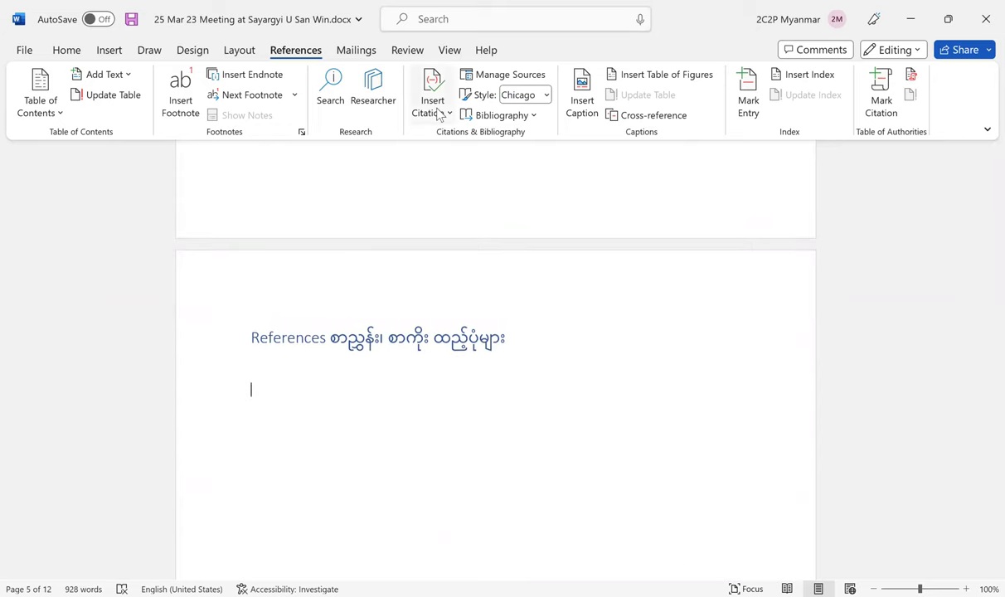
left_click(525, 122)
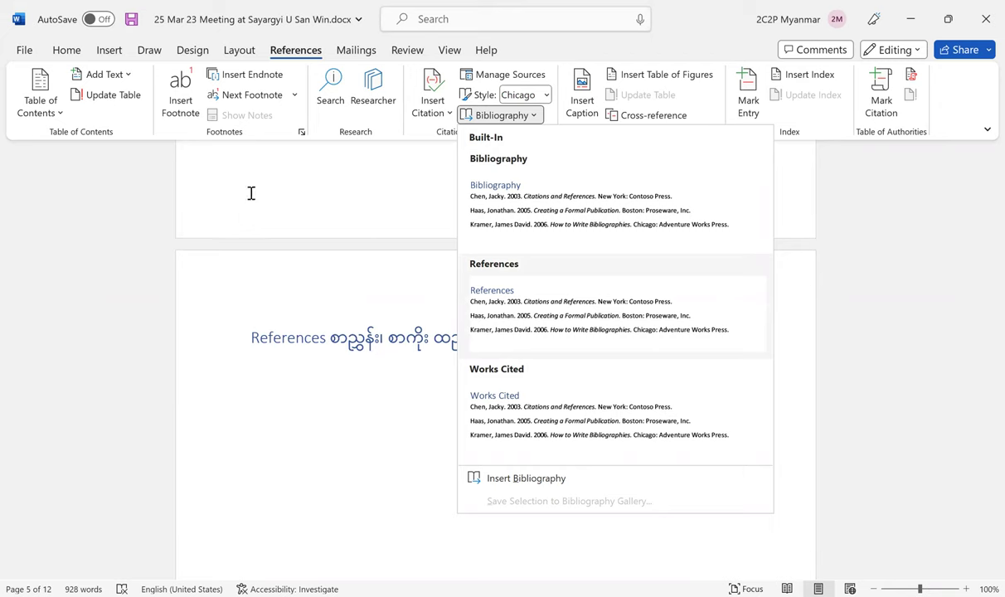
left_click(493, 290)
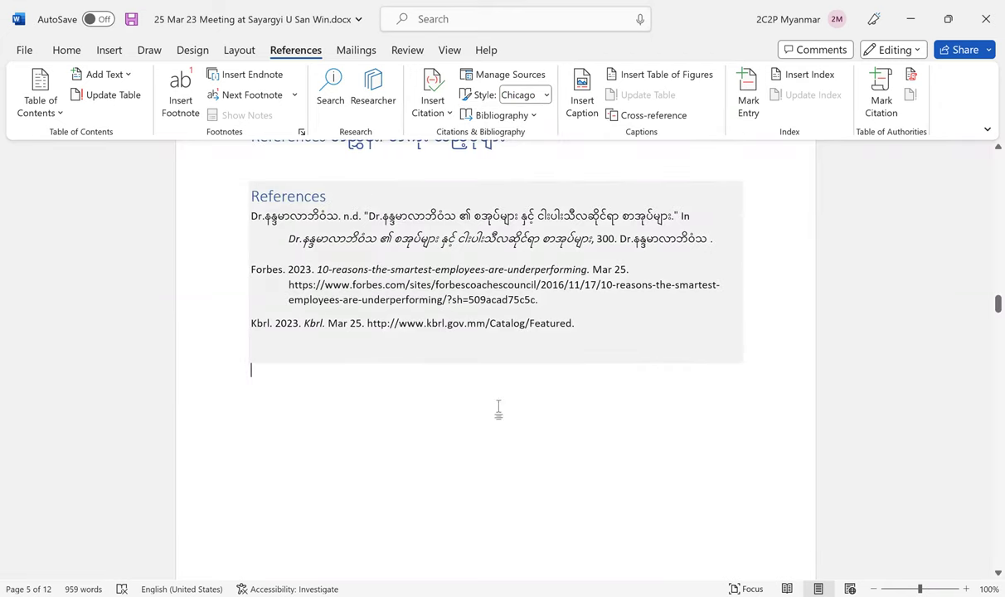
Save the document and look over the inserted references list.
scroll(505, 399, "up", 4)
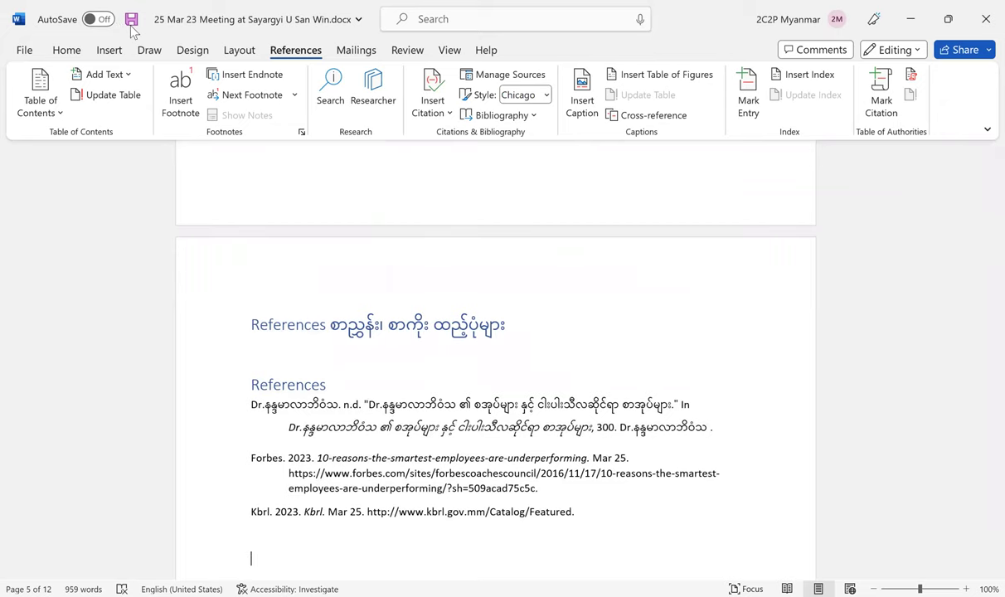
scroll(449, 441, "down", 4)
scroll(448, 441, "up", 20)
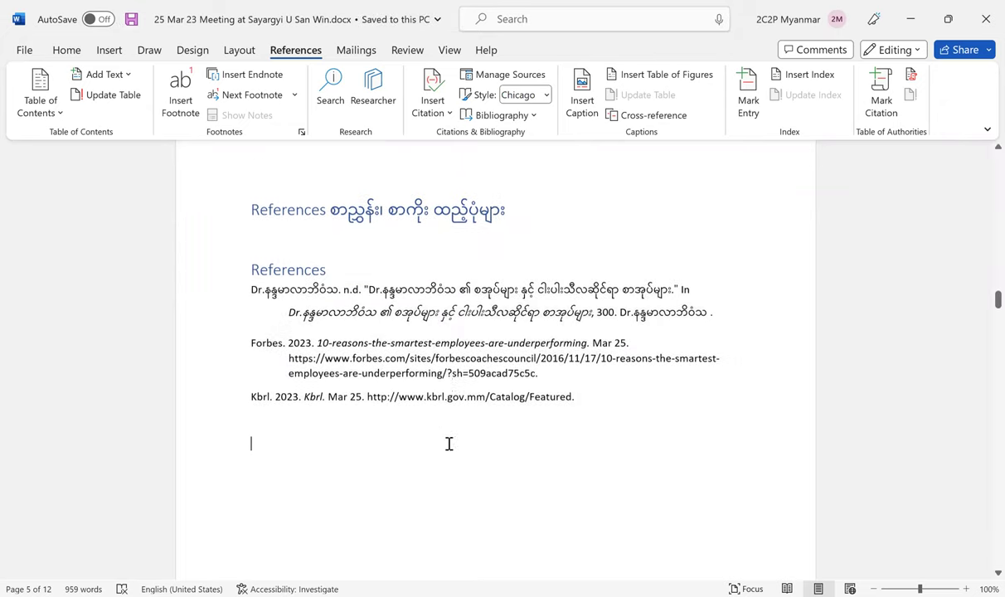
Add a new page before the AI Chat line and write Foot Note on it.
scroll(448, 443, "down", 20)
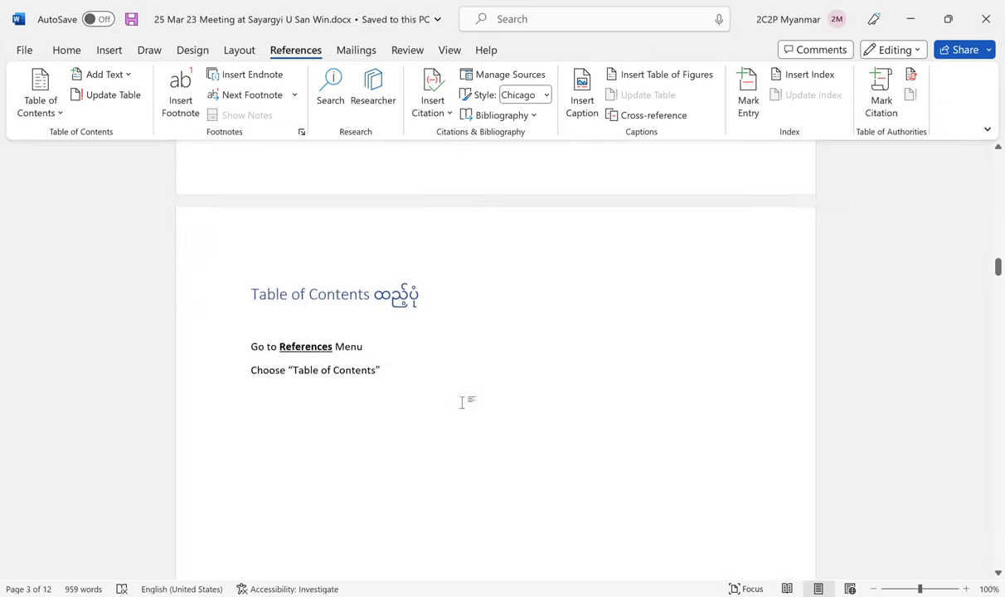
scroll(457, 434, "down", 10)
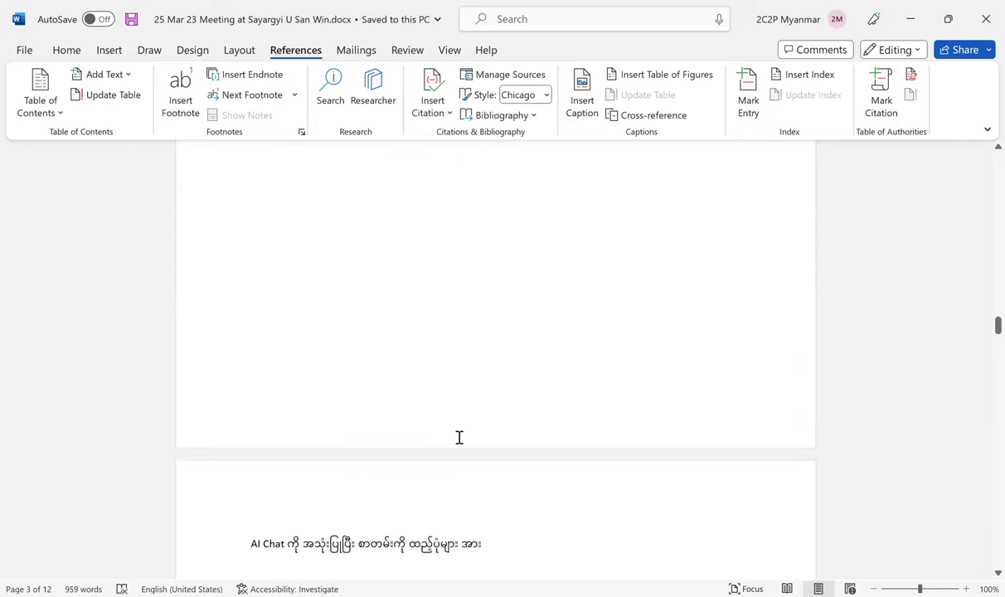
scroll(590, 377, "up", 3)
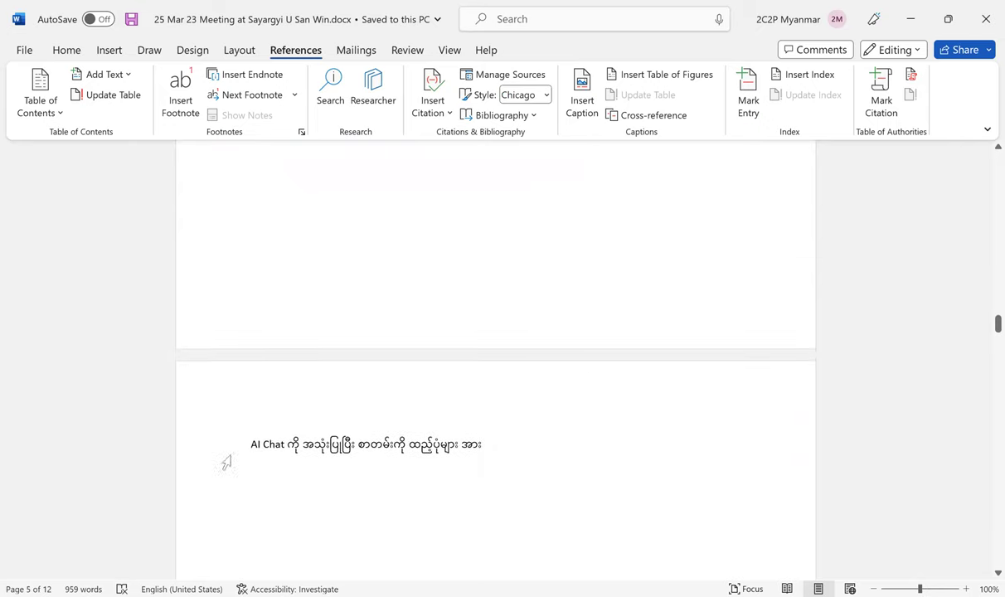
left_click(249, 485)
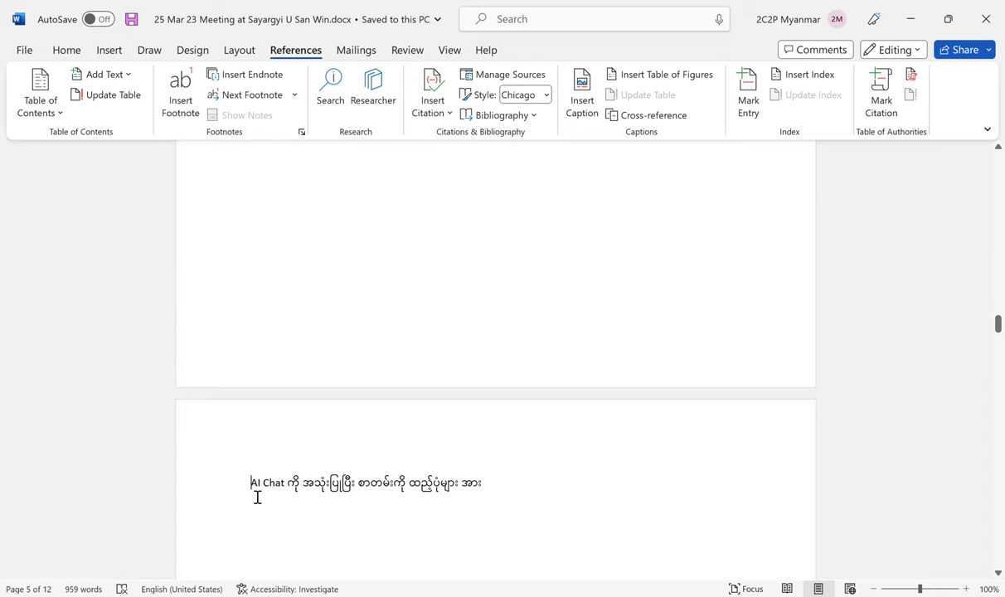
scroll(257, 497, "up", 1)
scroll(332, 407, "up", 12)
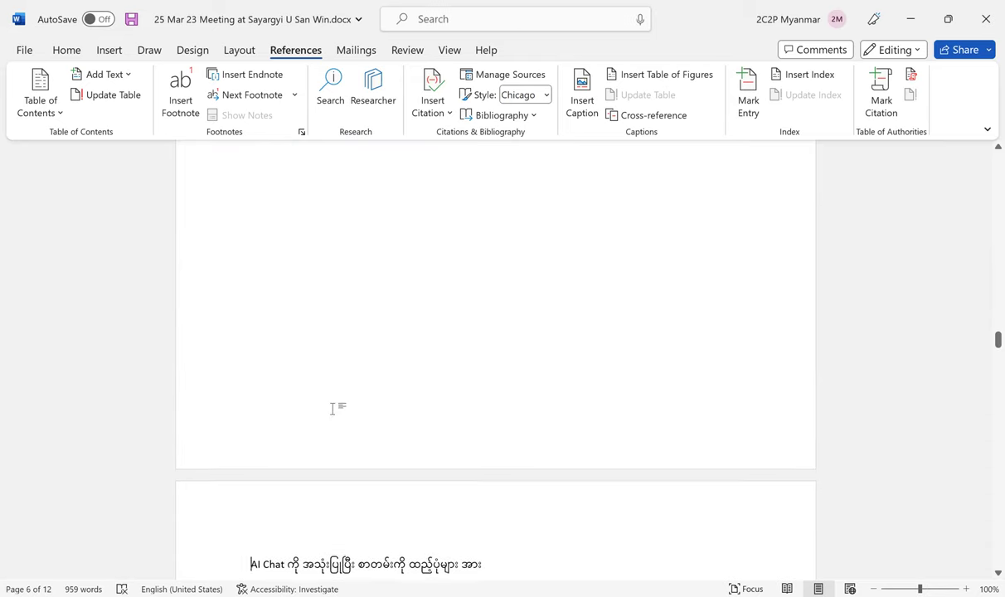
left_click(308, 326)
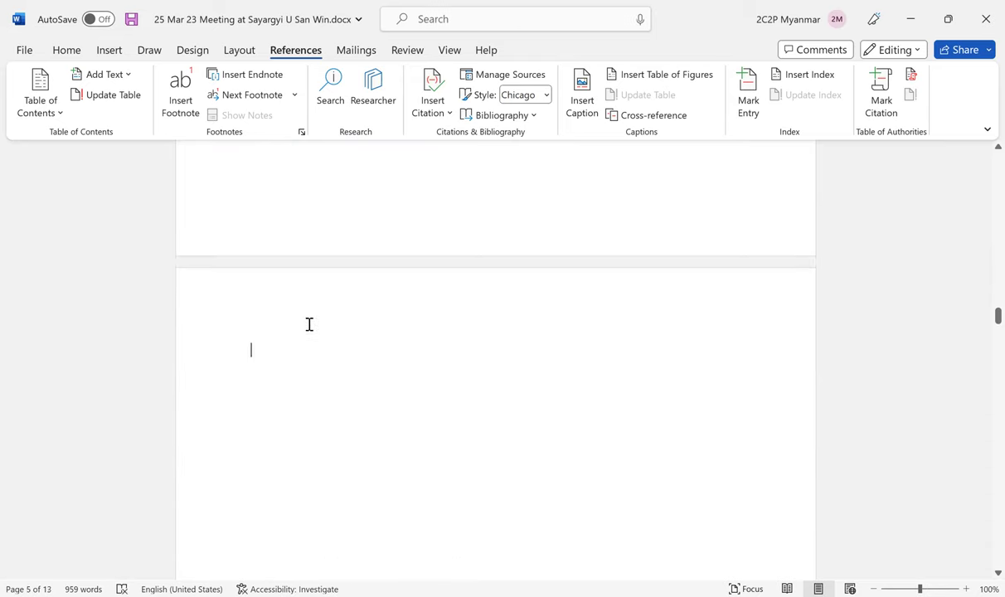
type("Foot Note")
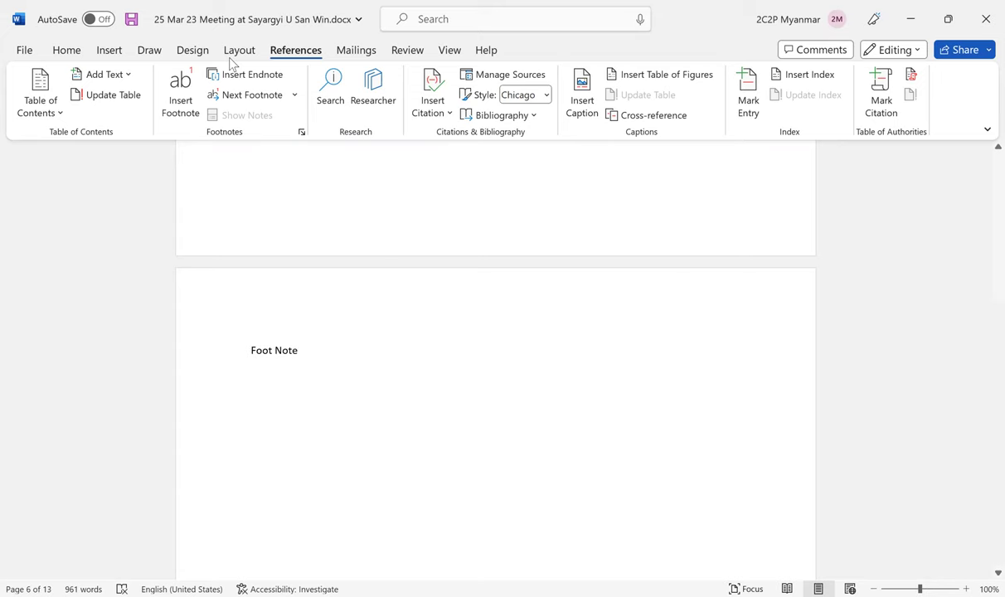
Replace the Foot Note text on the new page with Endnote.
left_click(110, 53)
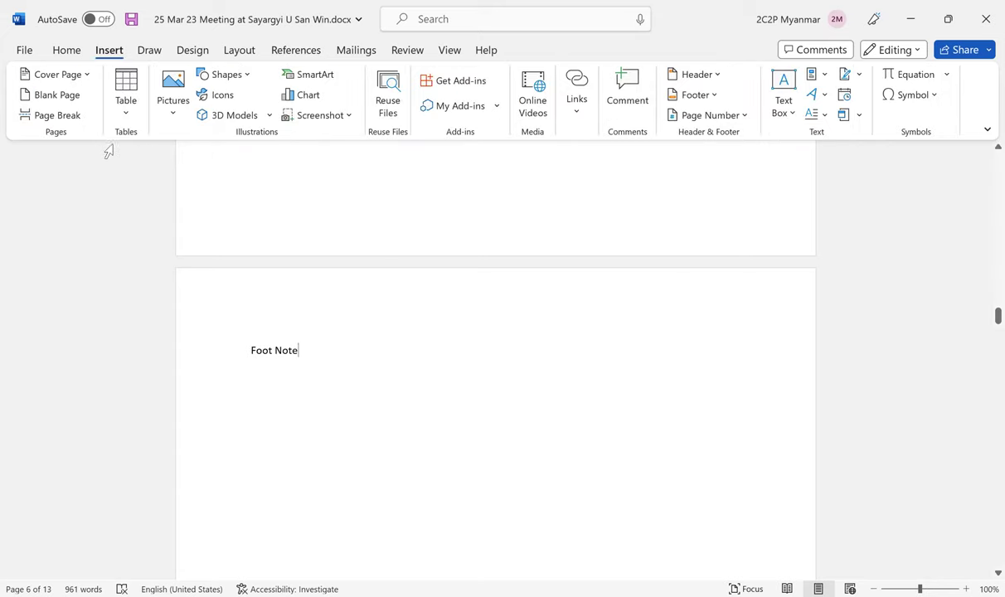
scroll(319, 260, "up", 3)
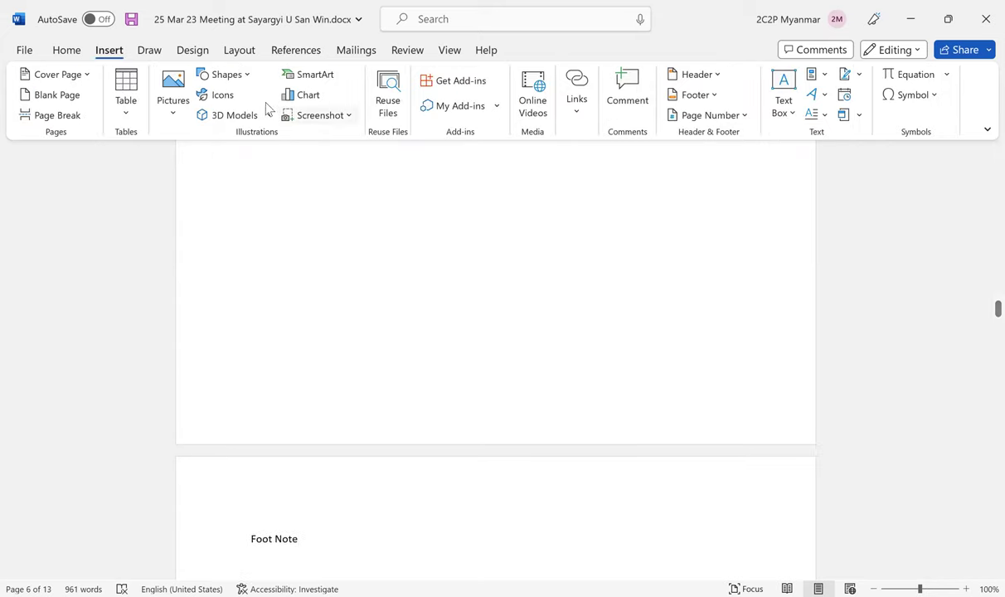
left_click(286, 53)
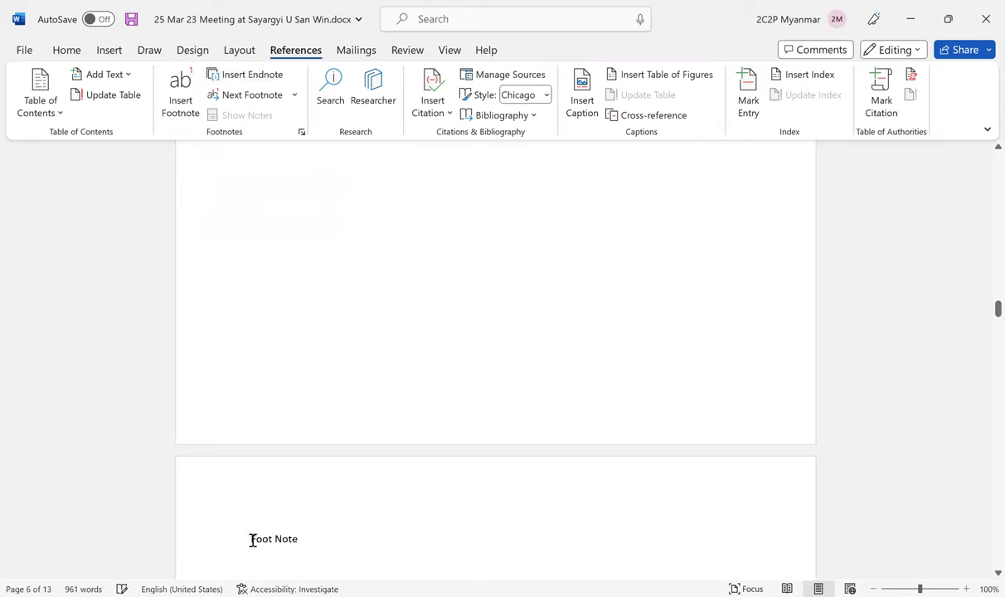
left_click(314, 537, "shift")
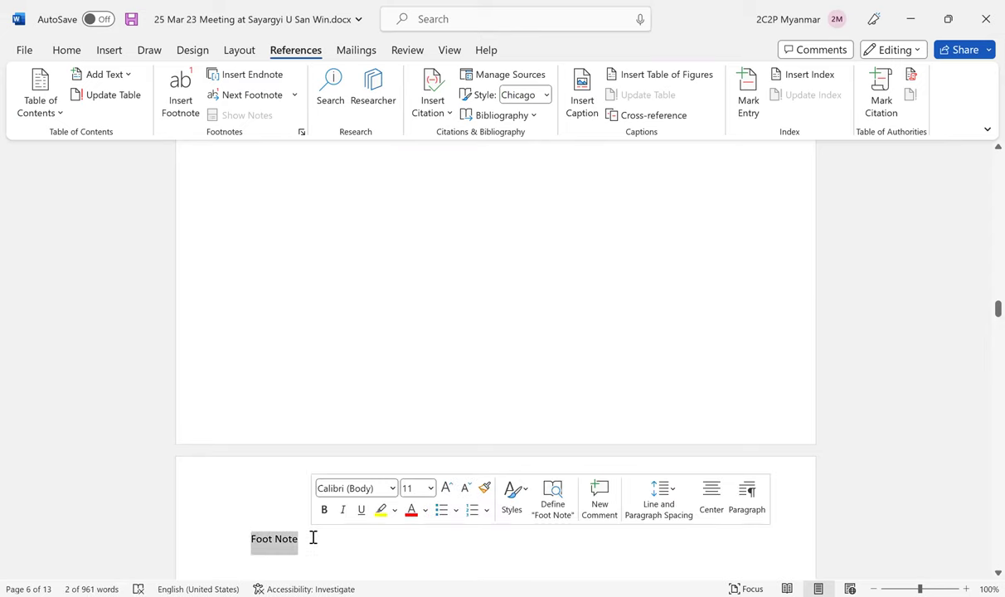
type("EndN")
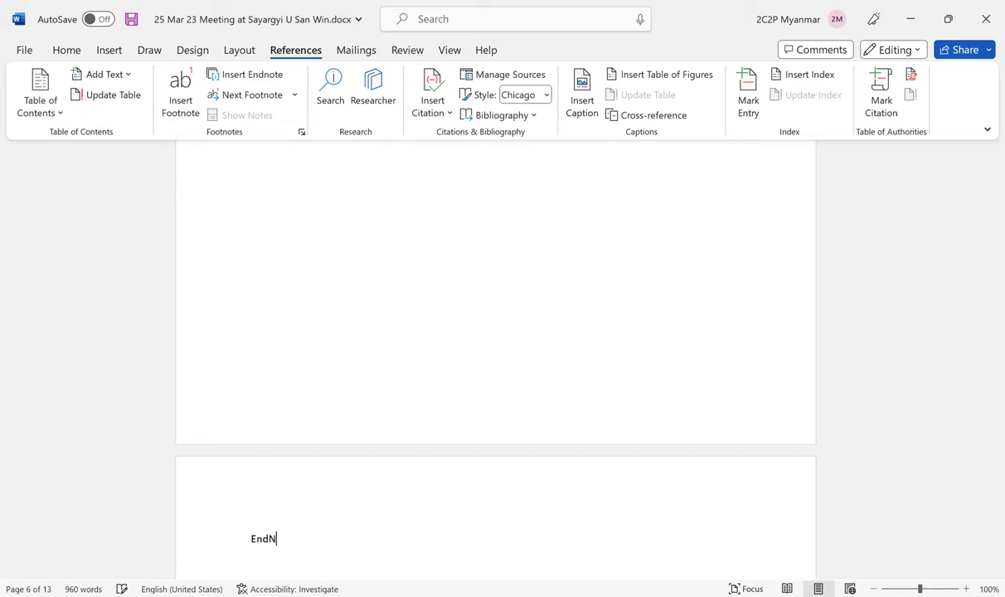
key("BackSpace")
key("BackSpace")
key("BackSpace")
type("note")
Apply the Heading 1 style to the Endnote title and try adding an empty line below it.
double_click(270, 540)
left_click(66, 50)
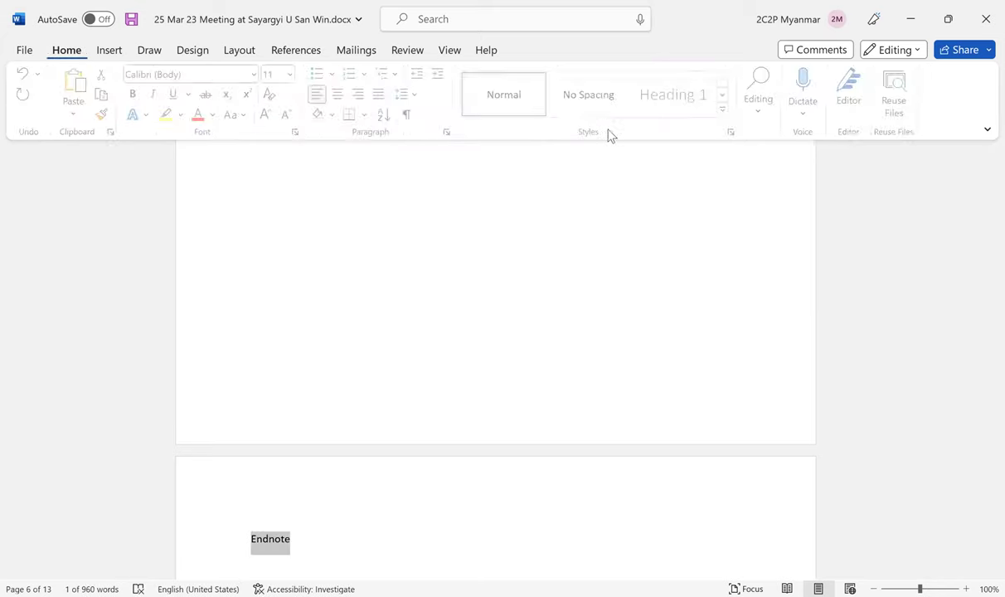
left_click(668, 103)
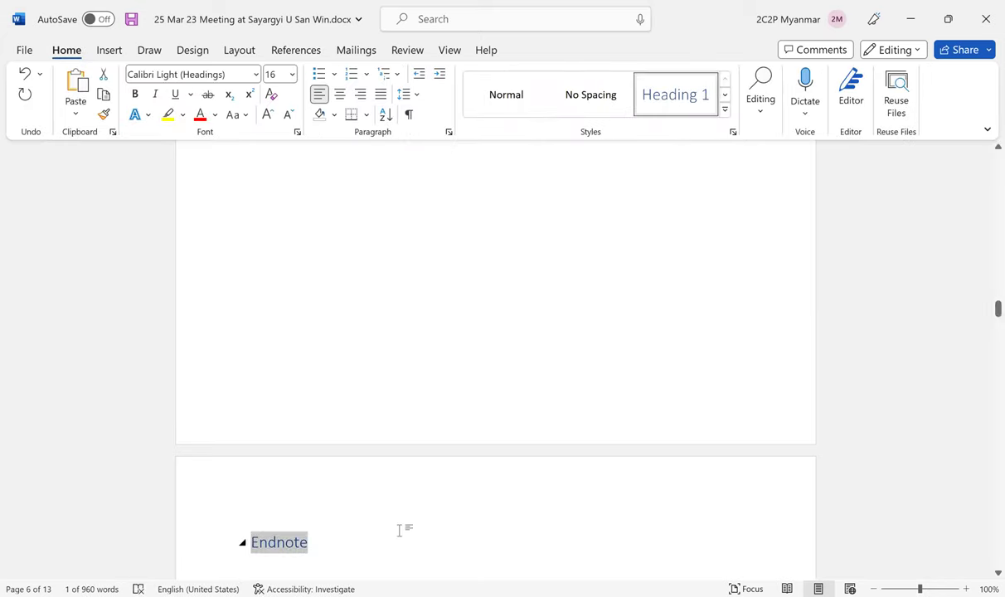
scroll(399, 531, "down", 3)
left_click(363, 492)
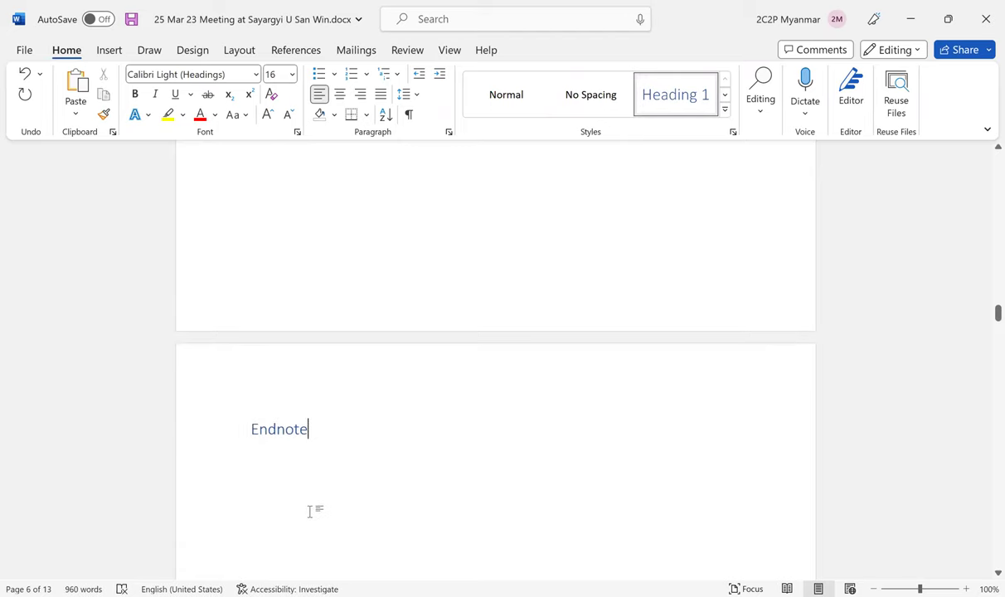
key("Return")
key("BackSpace")
scroll(455, 521, "down", 5)
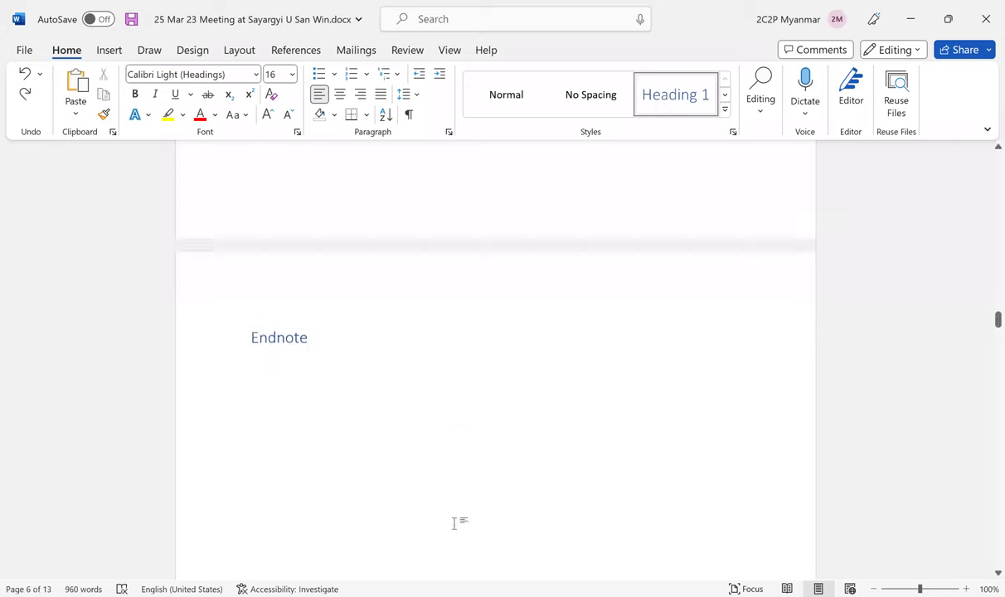
scroll(484, 424, "down", 15)
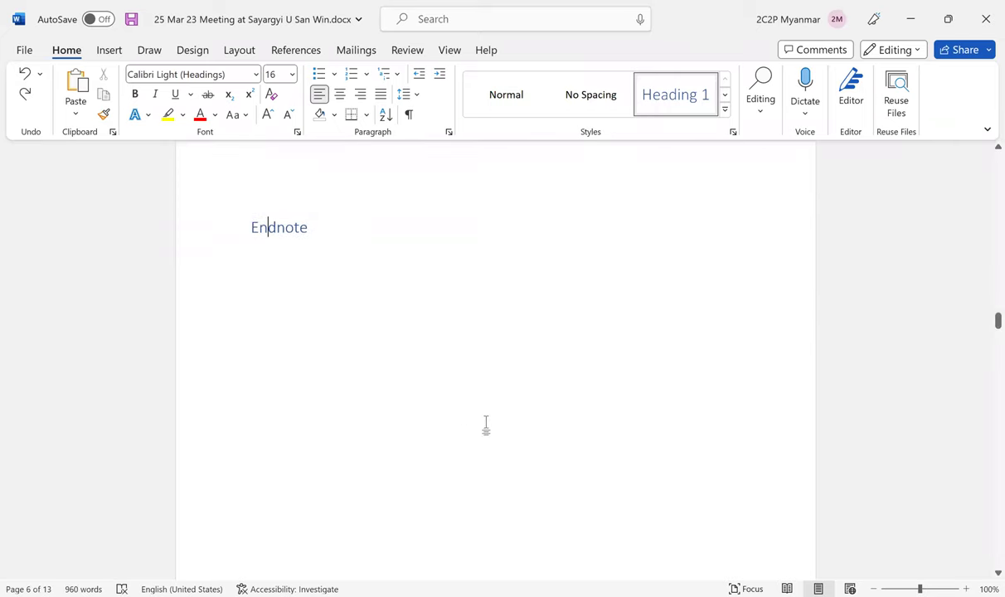
left_click(252, 400)
key("ctrl+alt+1")
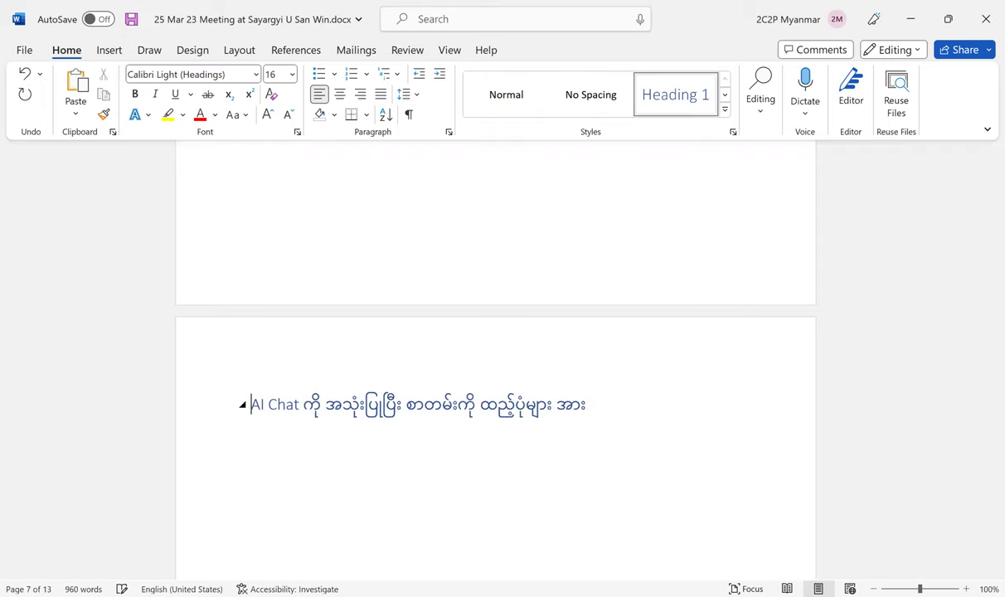
key("ctrl+z")
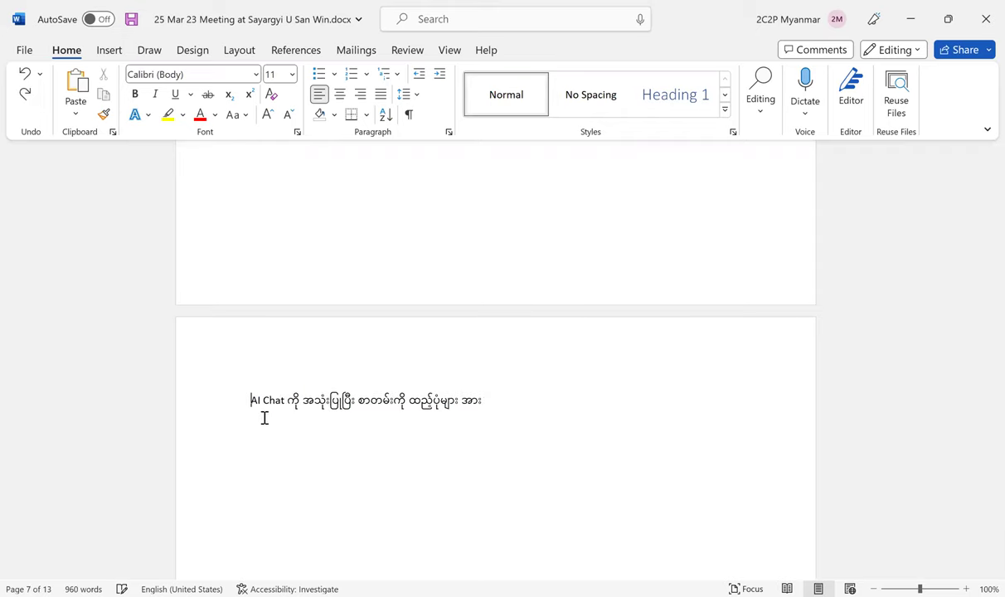
key("ctrl+alt+1")
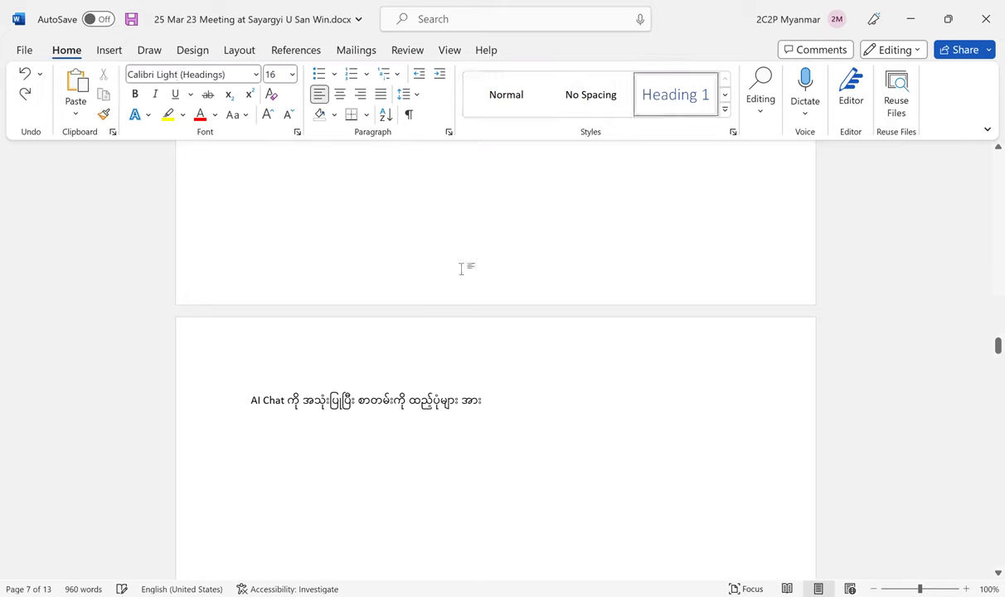
scroll(370, 390, "up", 1)
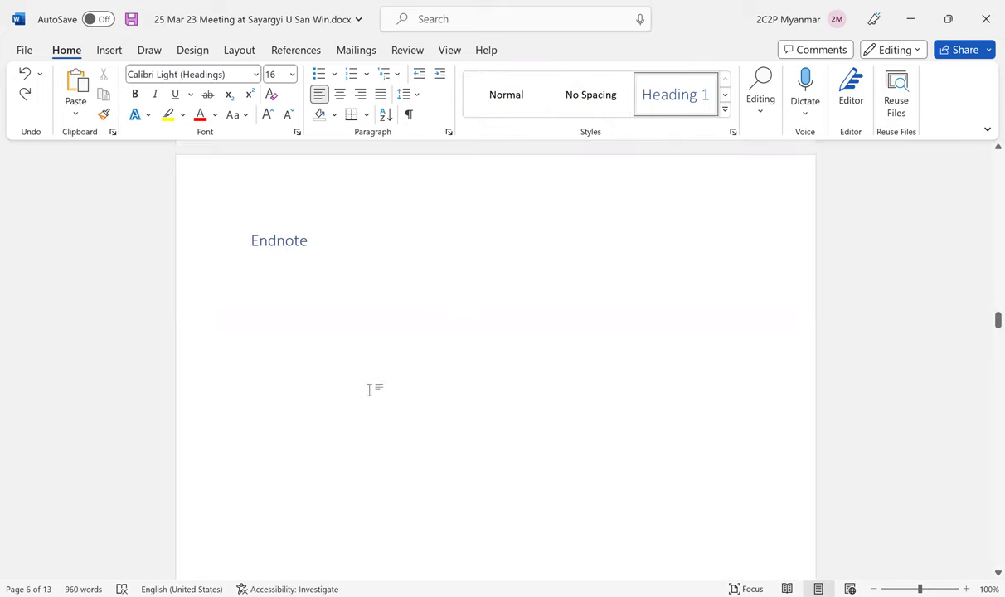
key("ctrl+z")
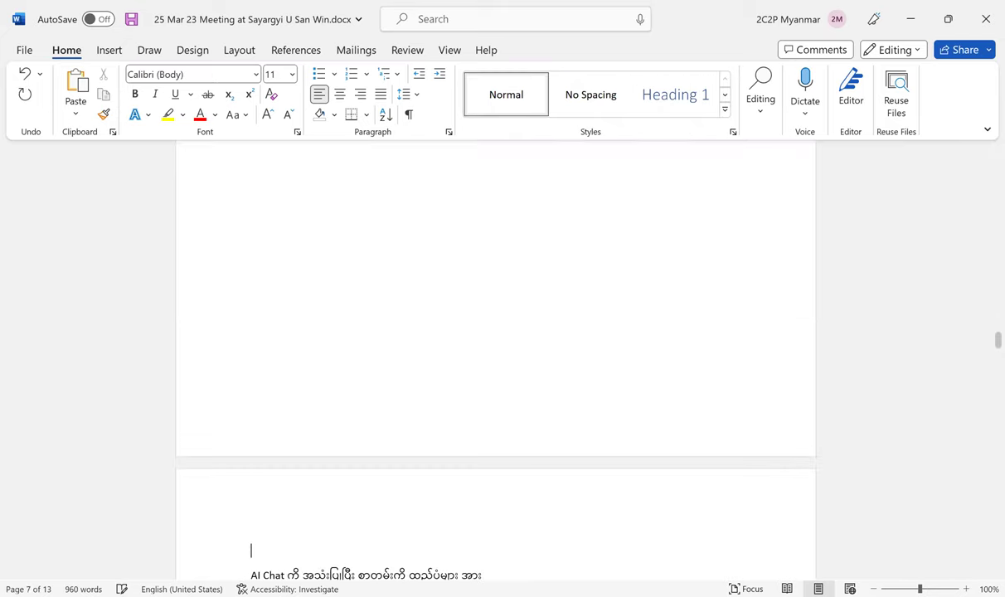
key("ctrl+z")
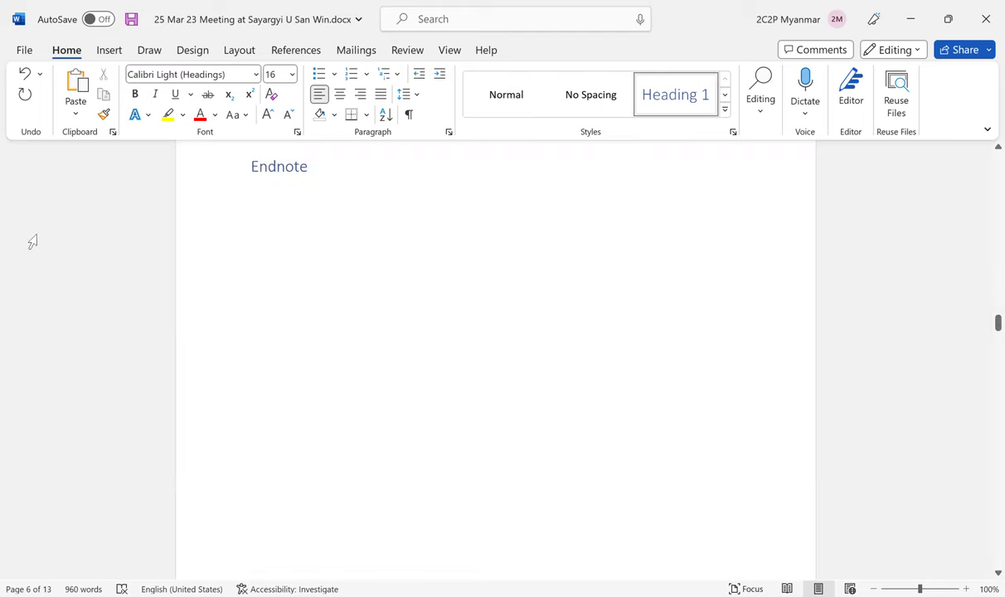
key("ctrl+z")
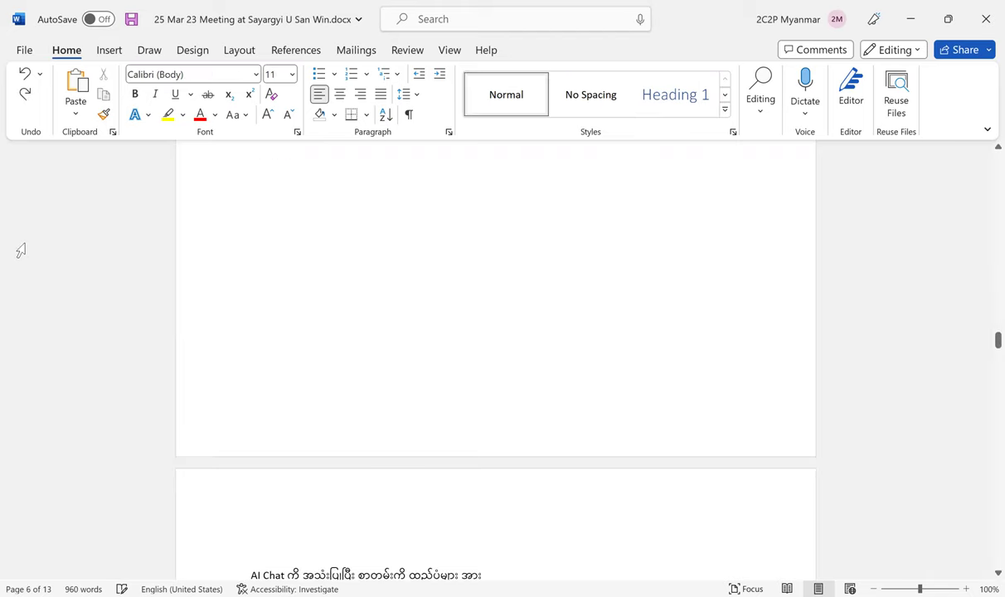
type("\\")
scroll(21, 250, "up", 15)
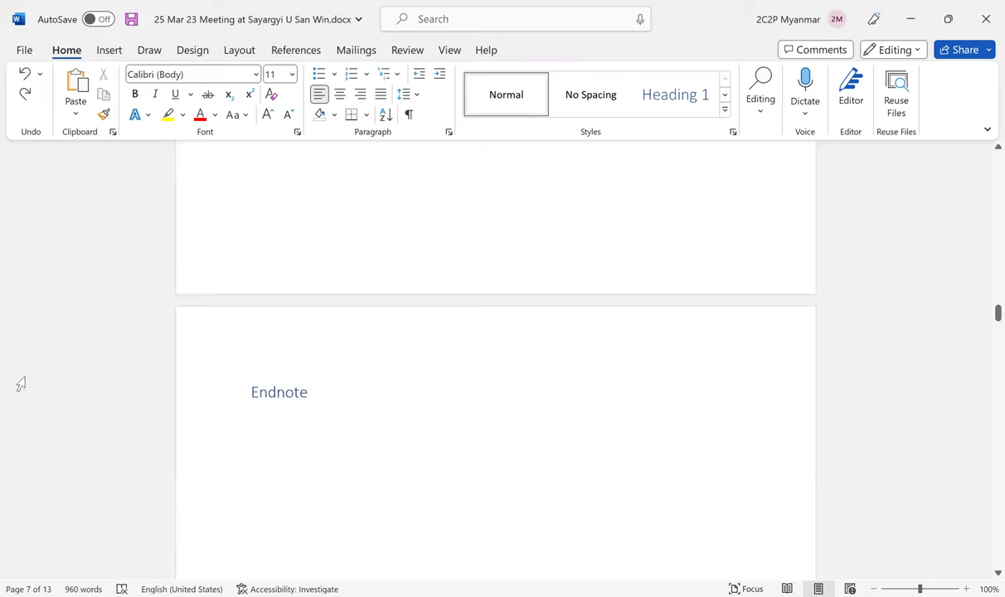
left_click(307, 493)
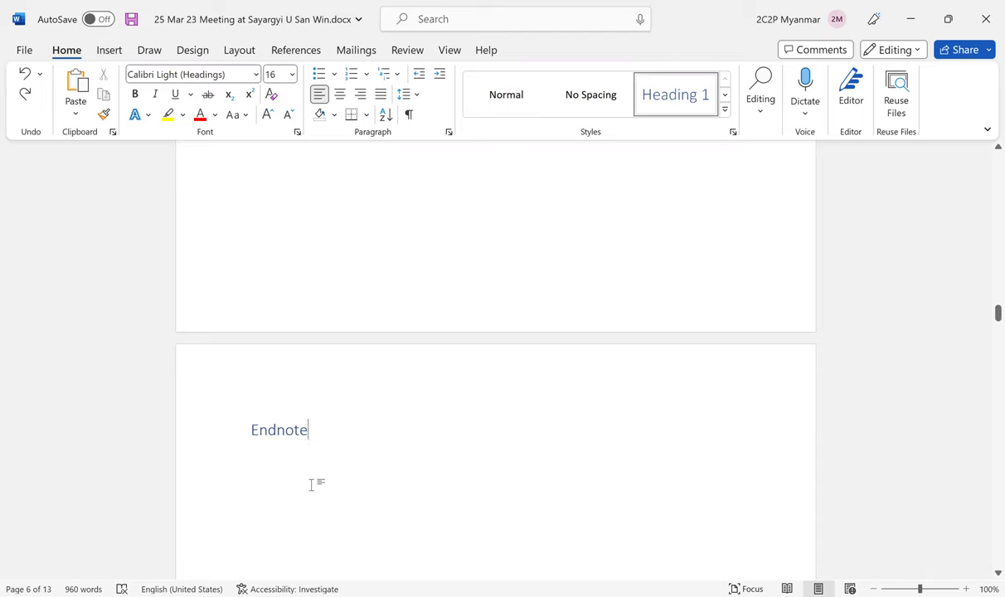
Undo back to the unformatted title and complete it as EndNote, with space for body text below.
key("ctrl+z")
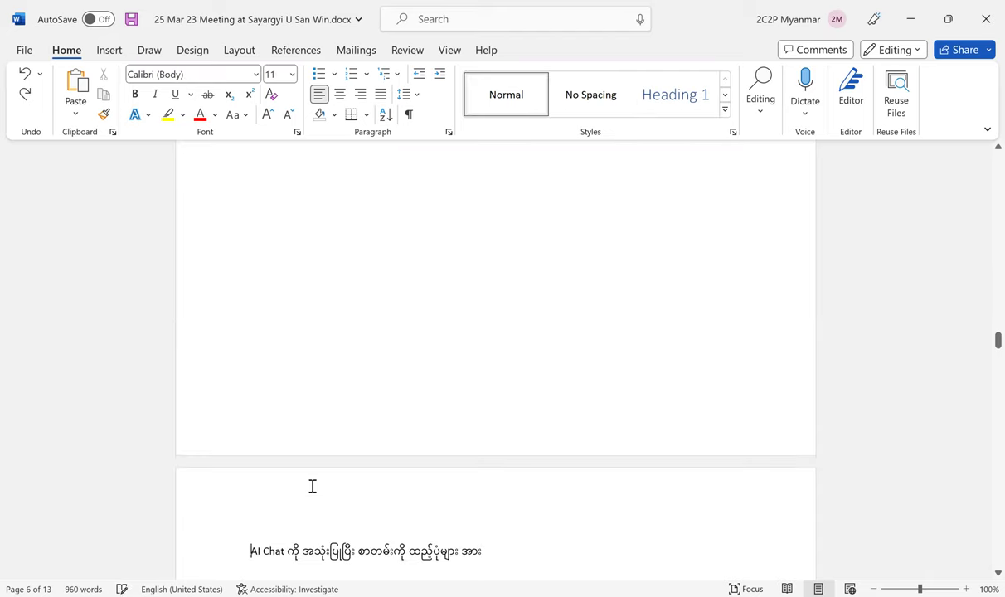
key("ctrl+z")
key("BackSpace")
key("BackSpace")
type("te")
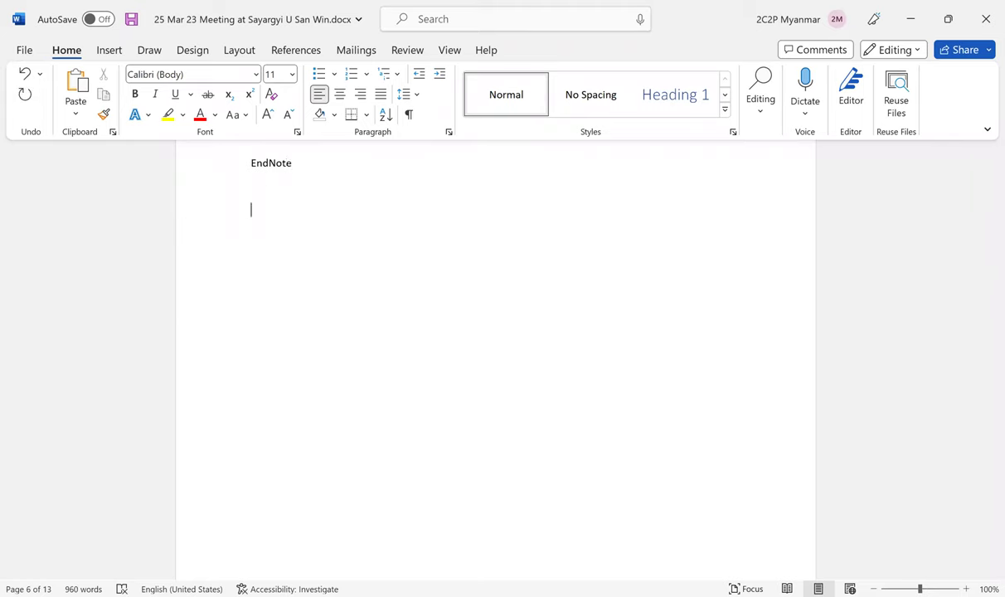
Put the placeholder text dafd below the EndNote title and style the title as Heading 1.
type("dafd")
left_click(286, 164)
left_click(669, 94)
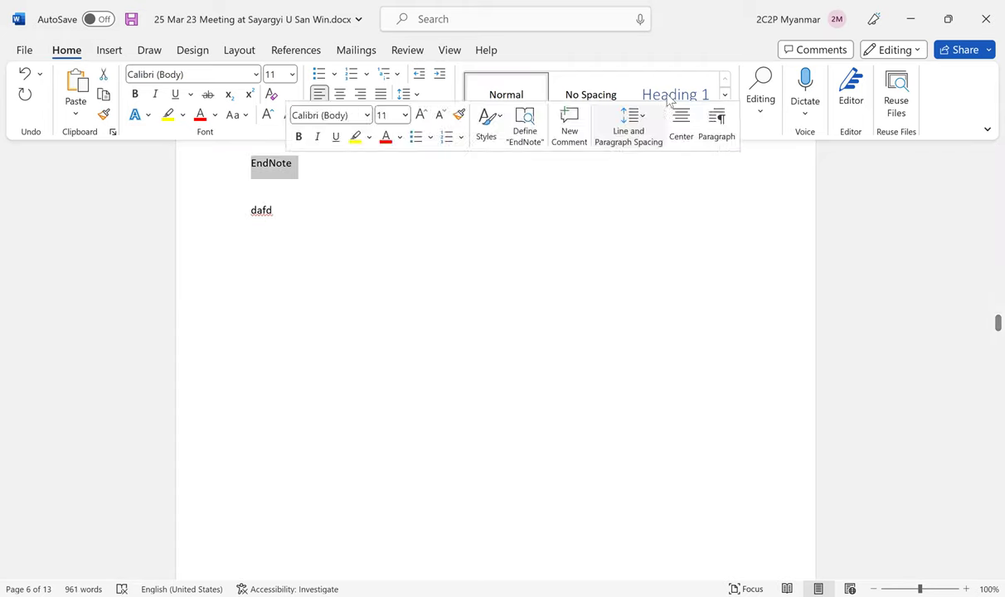
Replace the placeholder dafd below the EndNote heading with Choose “References”.
left_click(257, 208)
left_click_drag(283, 221, 247, 205)
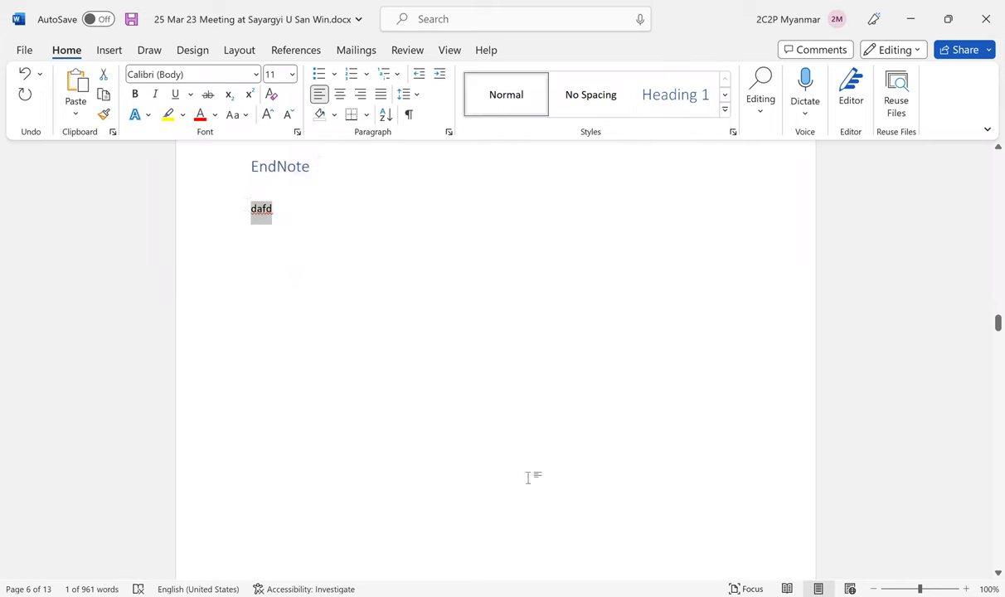
type("Choose")
type(" \"")
type("Referenc")
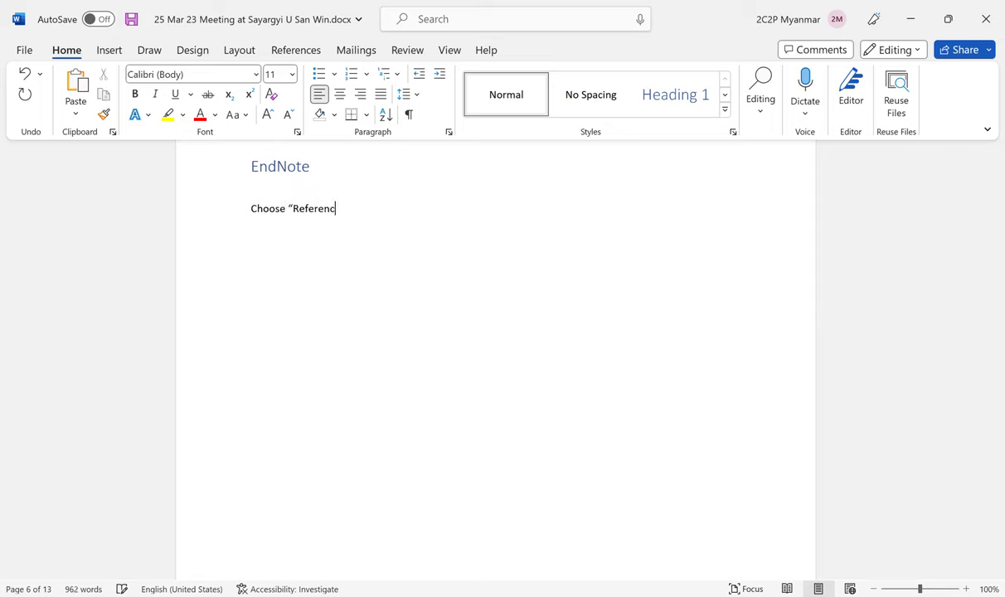
type("es")
type("\"")
Insert an endnote after the Choose “References” text and cite the Kbrl (2023) source in it.
left_click(295, 51)
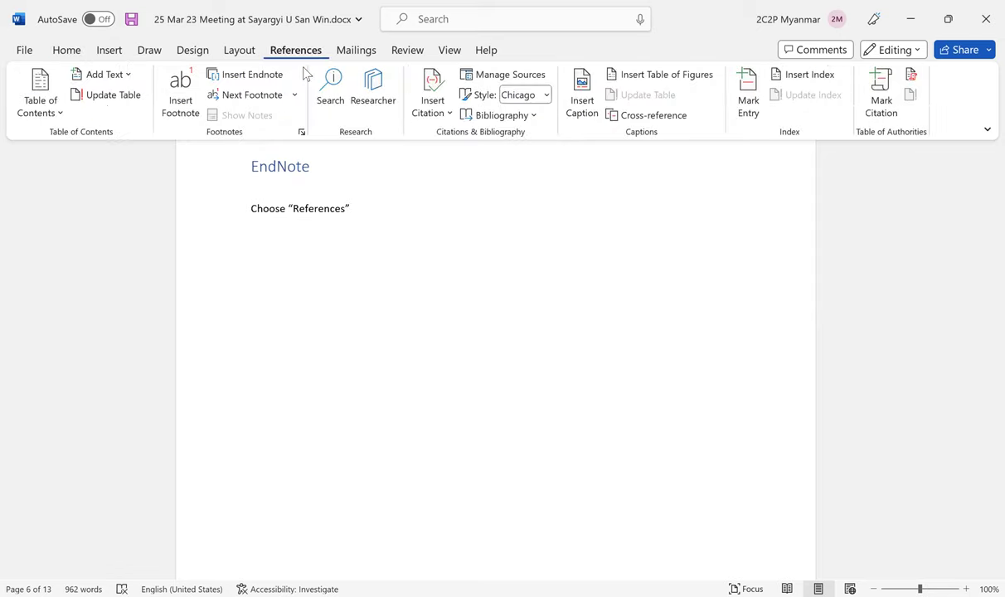
left_click(262, 79)
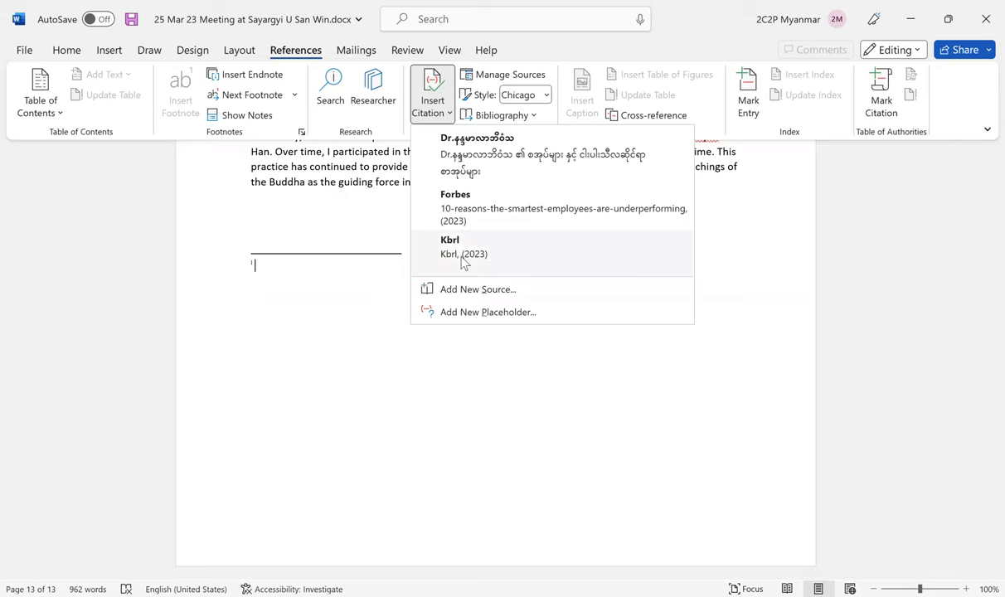
left_click(463, 253)
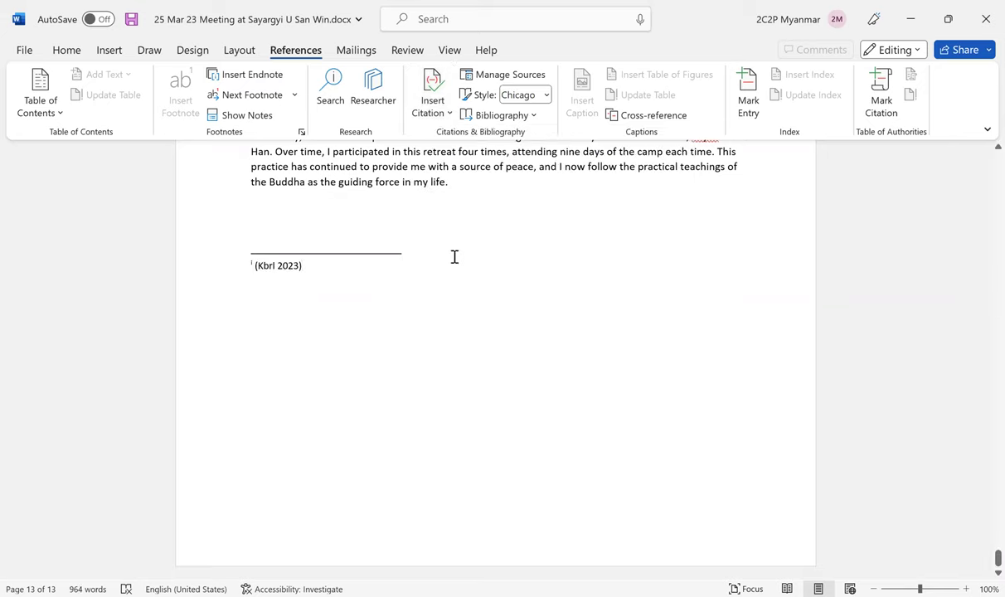
scroll(473, 303, "up", 4)
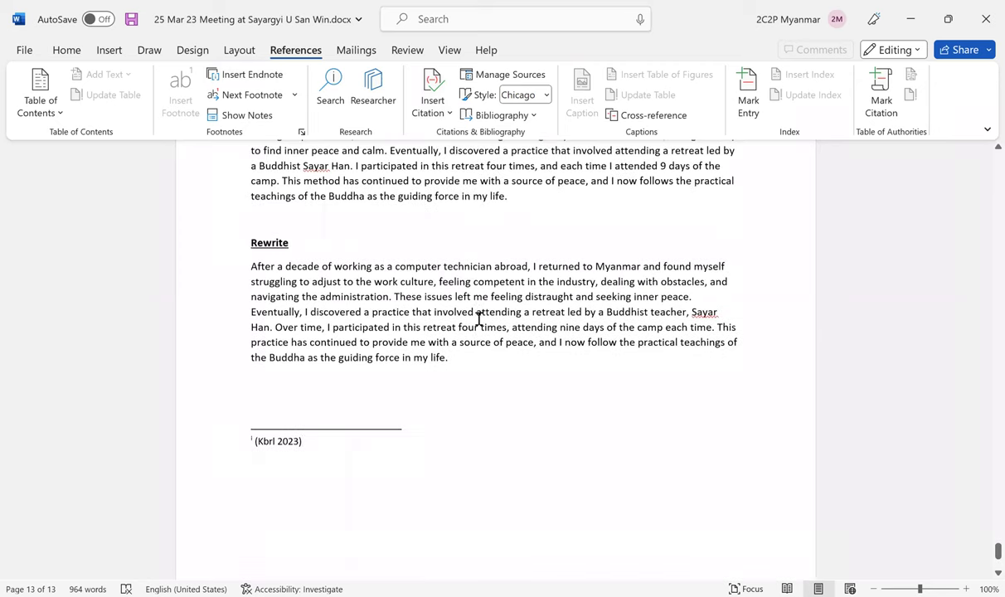
Add the line Click “Insert Endnote” directly below the Choose “References” line in the EndNote section.
scroll(482, 317, "up", 2)
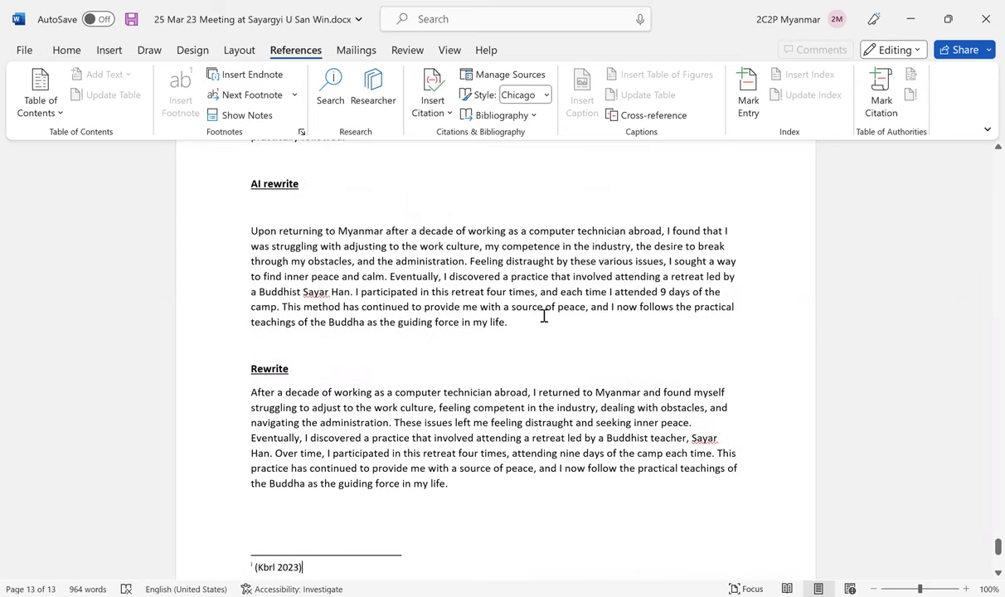
left_click(543, 323)
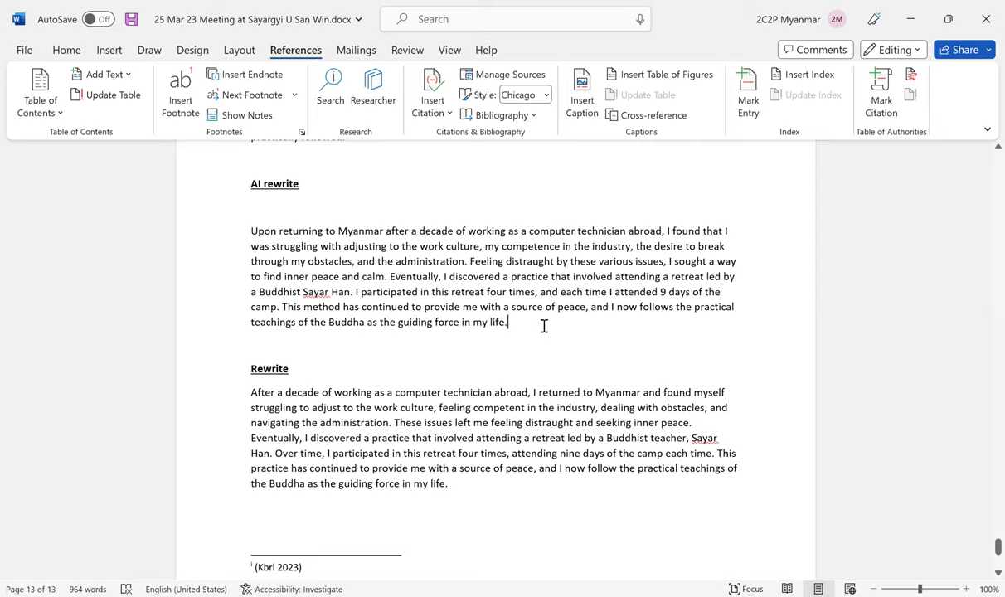
scroll(471, 315, "up", 12)
scroll(474, 303, "up", 15)
scroll(473, 313, "up", 12)
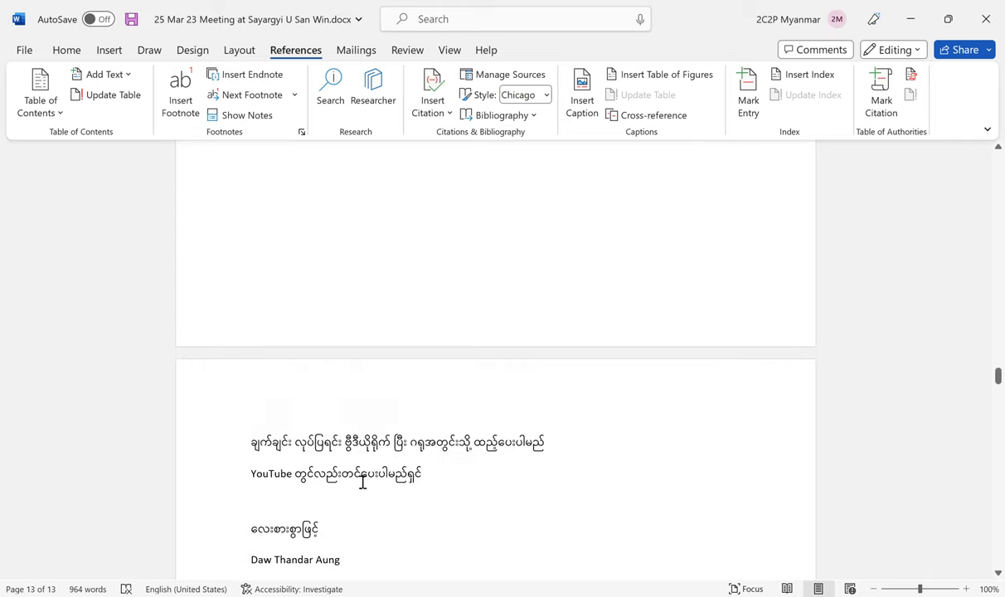
scroll(446, 471, "up", 10)
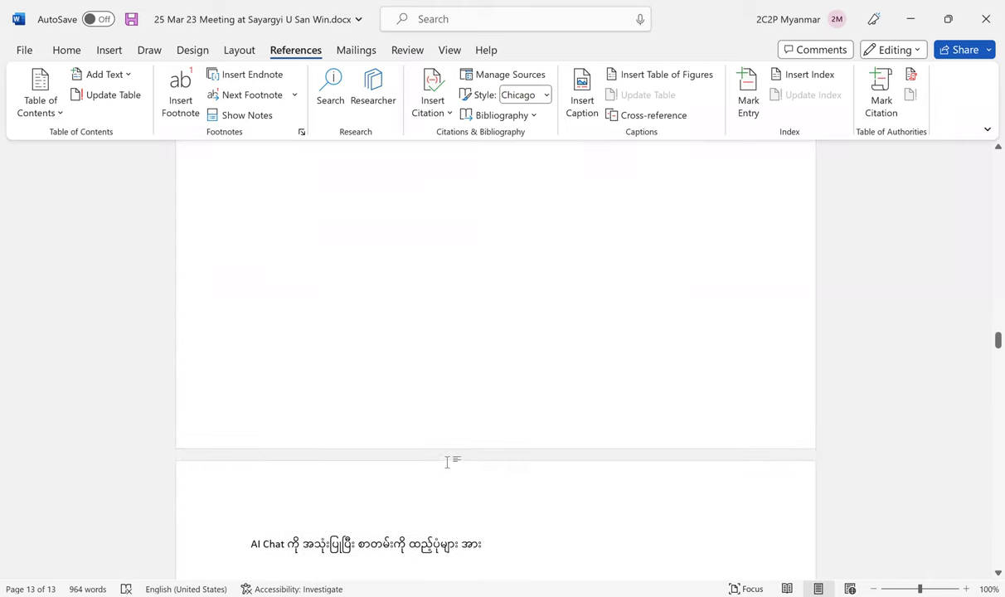
scroll(446, 462, "up", 5)
scroll(452, 457, "down", 6)
scroll(451, 455, "up", 6)
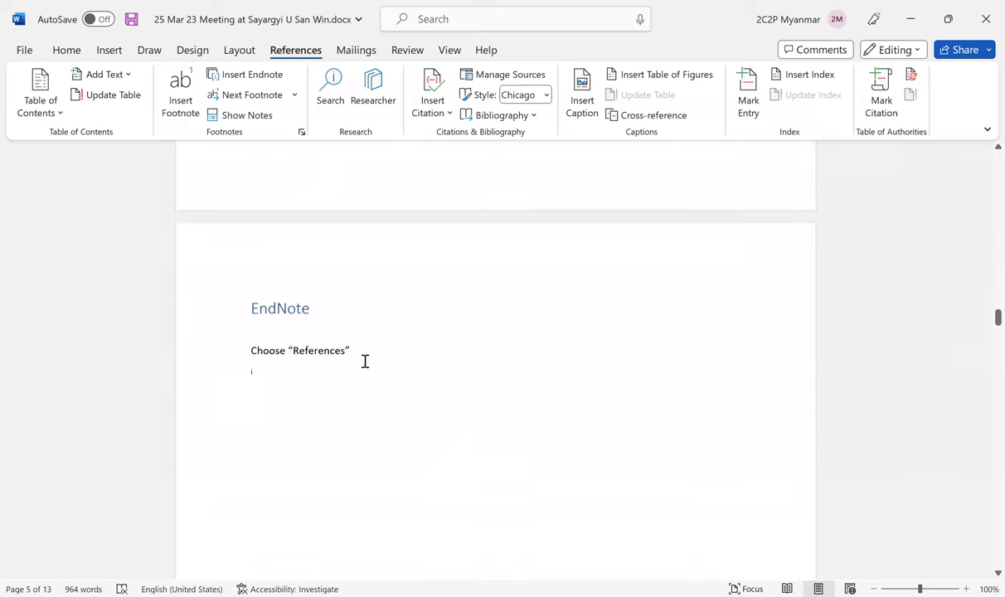
left_click_drag(251, 377, 271, 376)
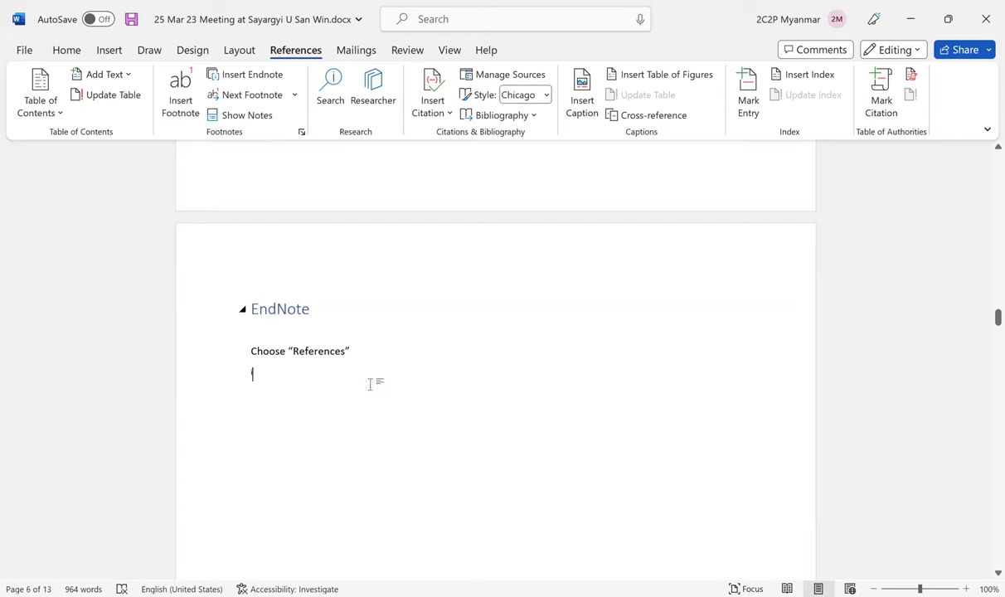
key("Return")
type("Click ")
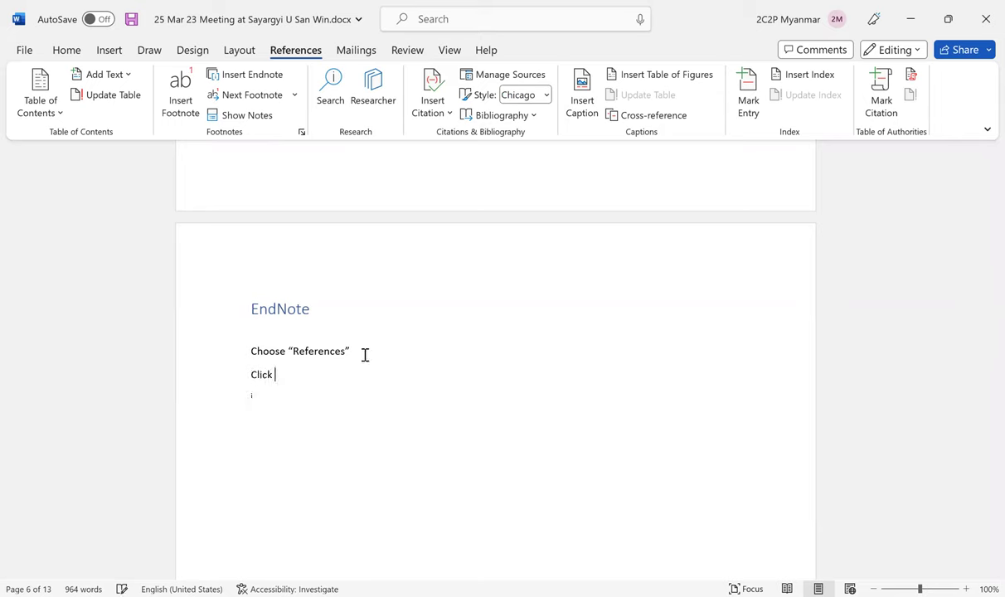
type("\"Insert Endnote\"")
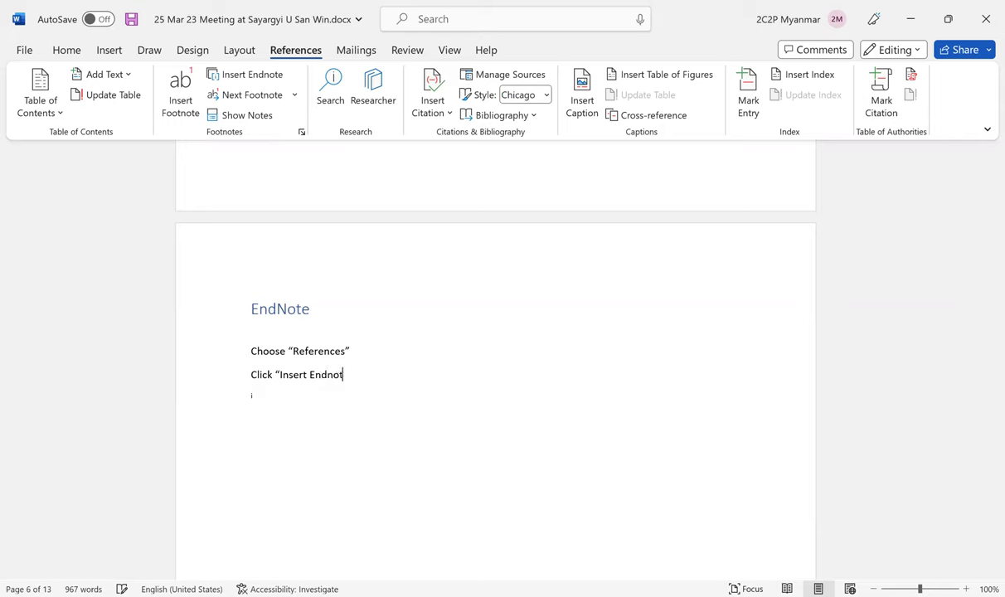
Make the words References and Insert Endnote bold in the two instruction lines under the EndNote heading.
double_click(320, 352)
key("ctrl+b")
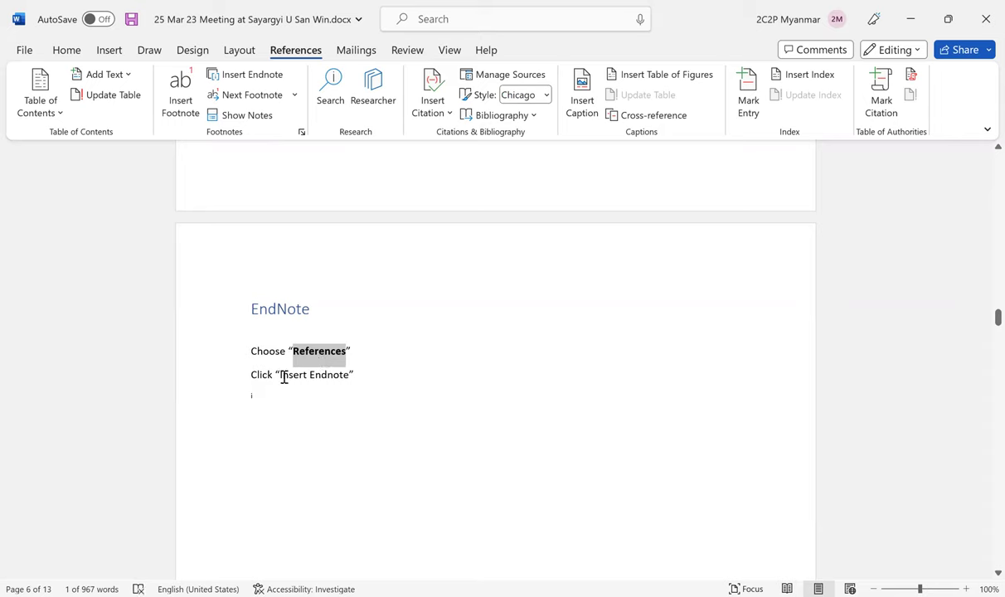
left_click_drag(281, 377, 350, 375)
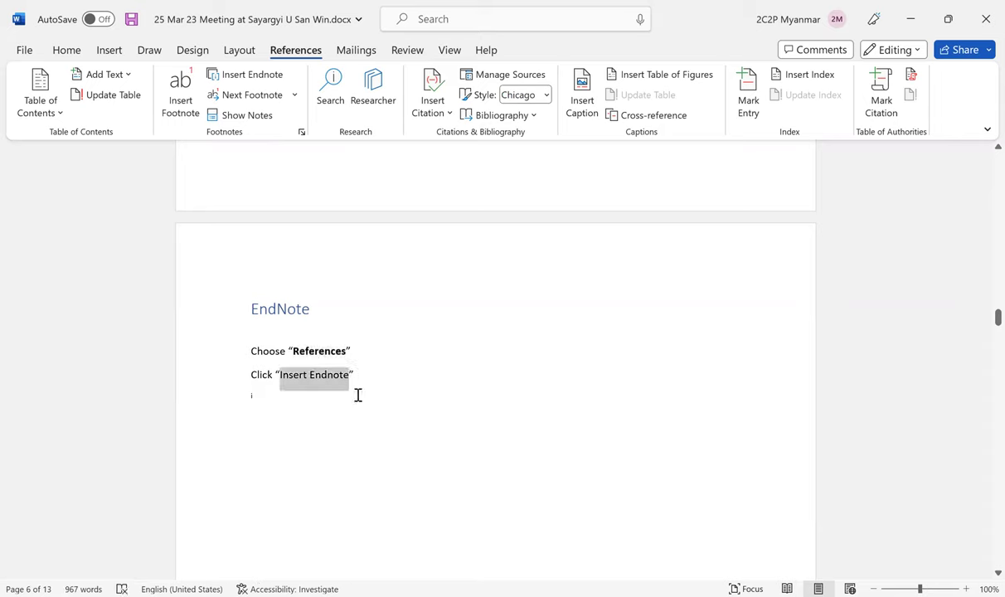
key("ctrl+b")
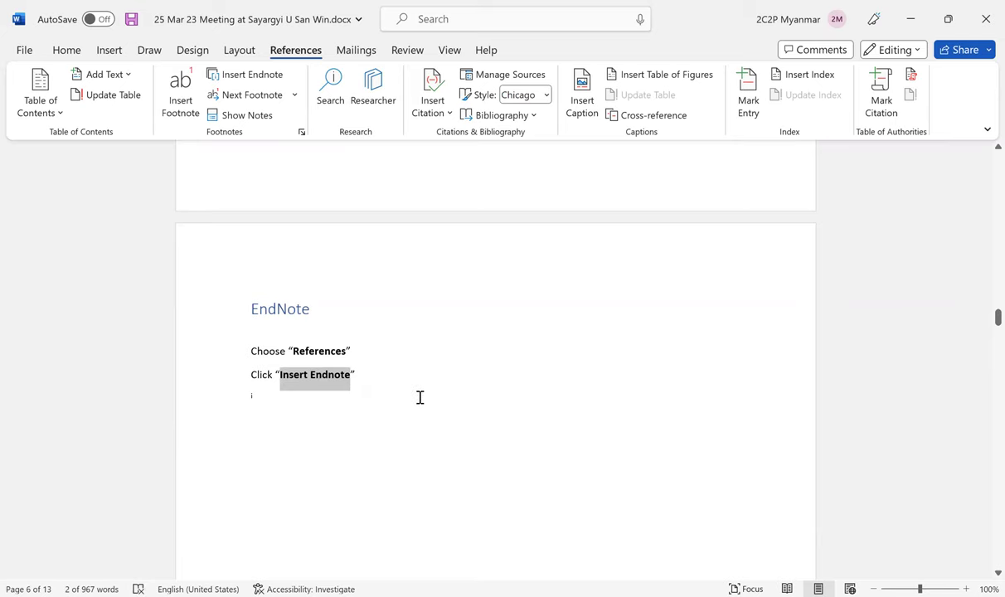
Insert an endnote at the end of the YouTube line on page 8, citing the undated (n.d.) Burmese-author source, and save the document.
scroll(423, 402, "down", 10)
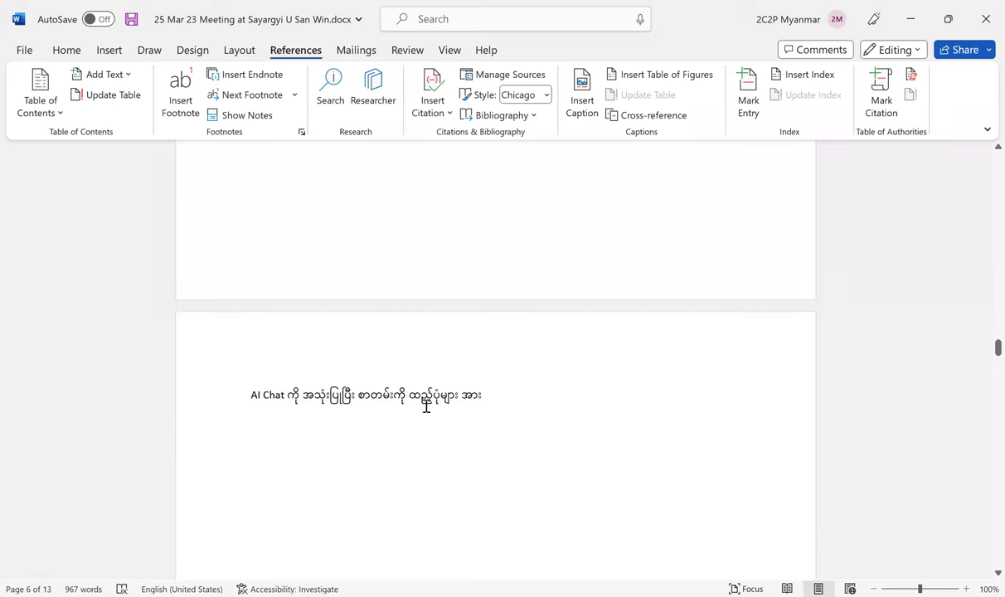
scroll(359, 403, "up", 5)
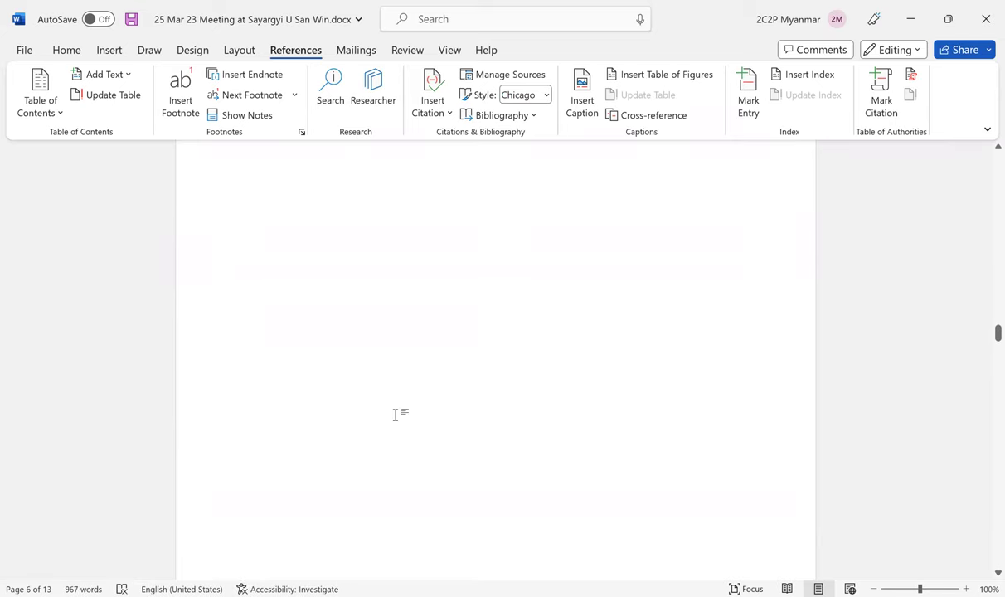
scroll(398, 412, "down", 15)
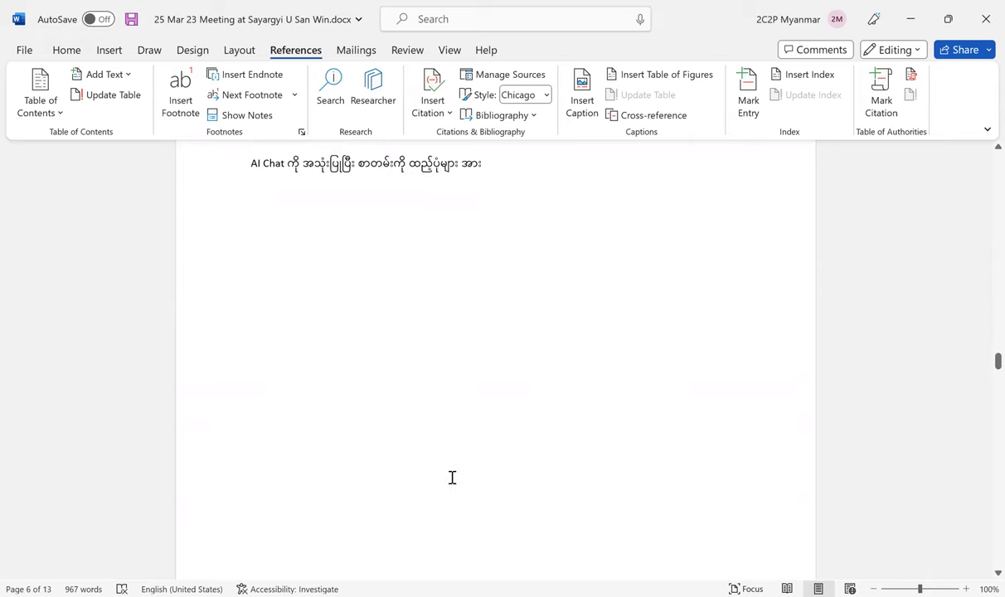
scroll(456, 475, "down", 5)
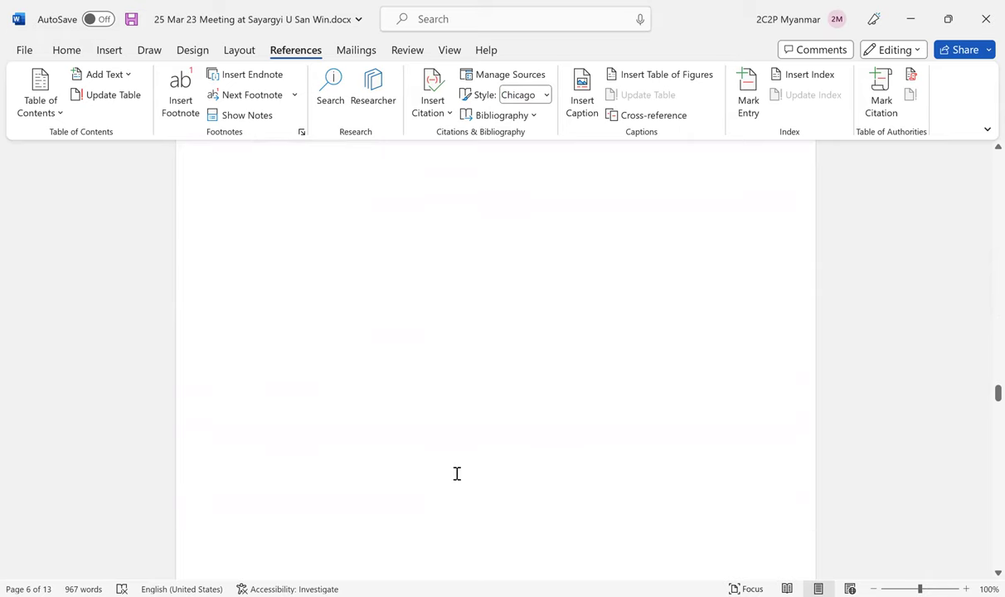
scroll(472, 273, "up", 1)
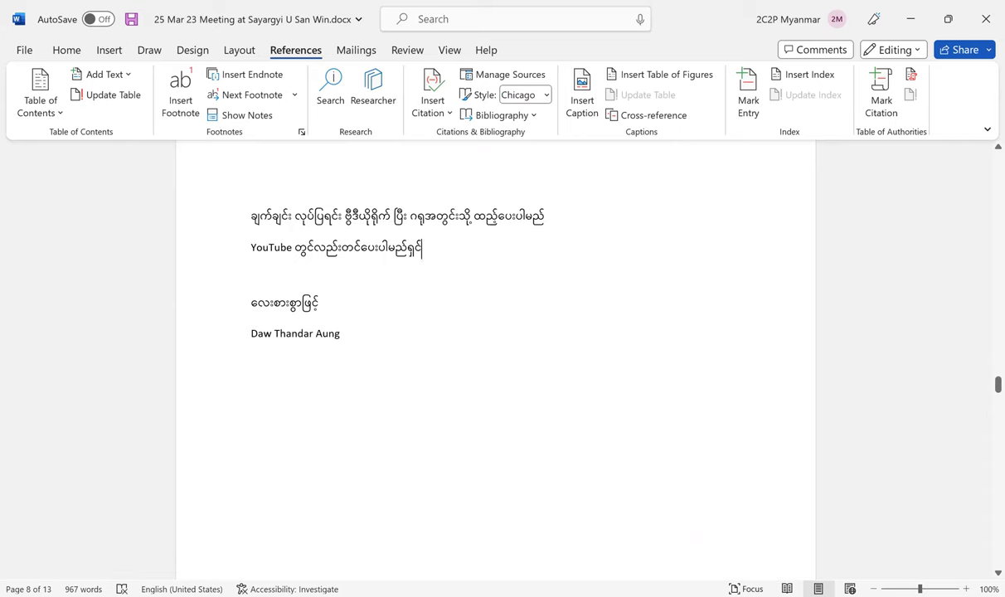
left_click(271, 76)
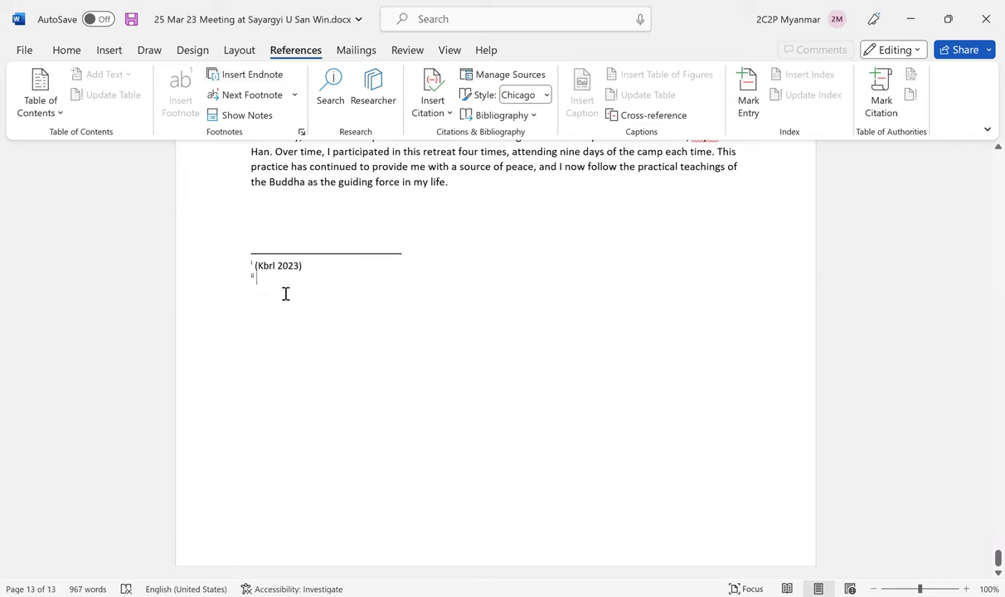
left_click(437, 121)
left_click(495, 174)
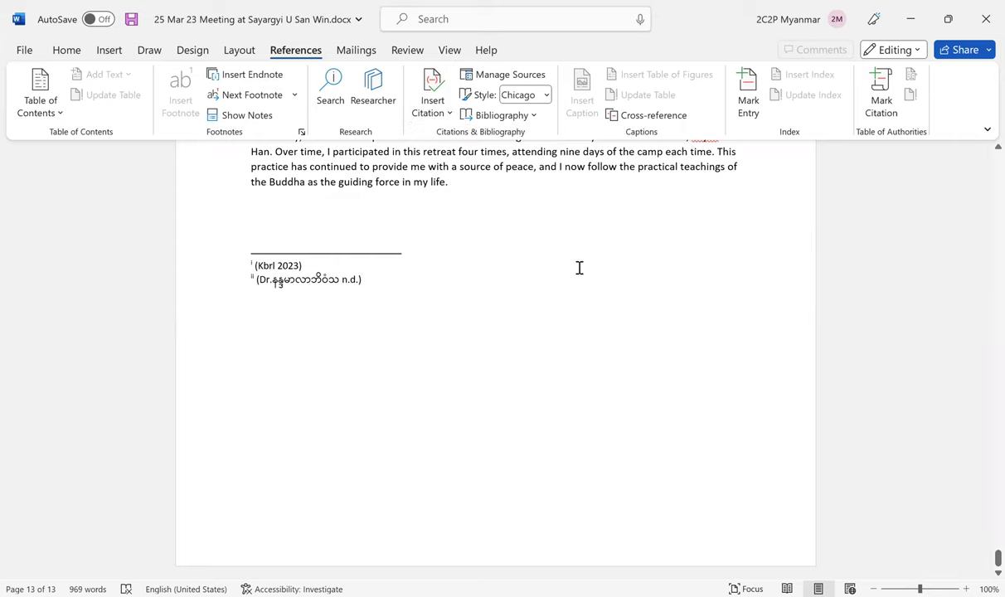
scroll(578, 272, "up", 10)
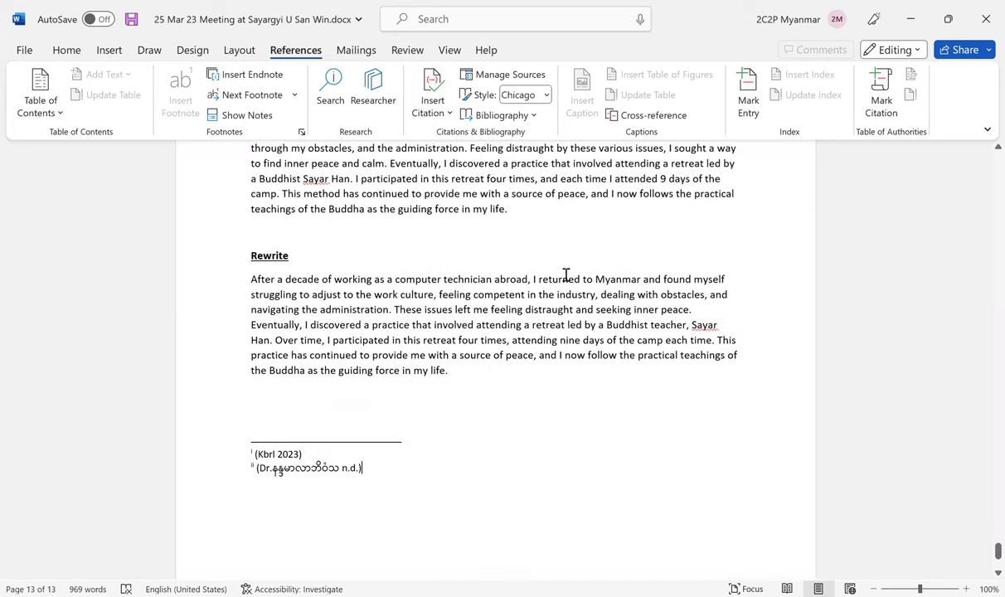
left_click(131, 19)
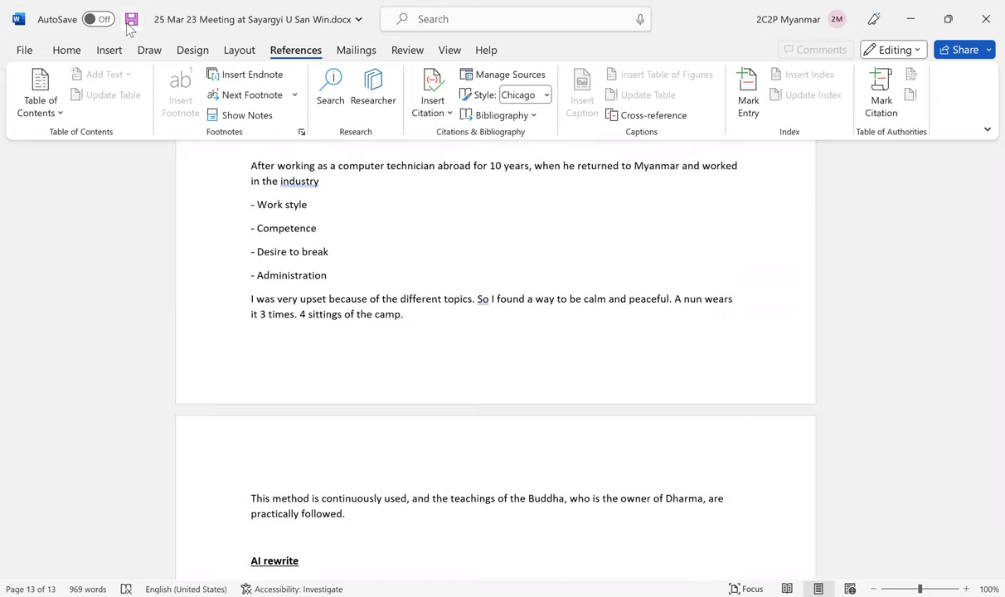
scroll(983, 440, "up", 1)
scroll(983, 440, "up", 5)
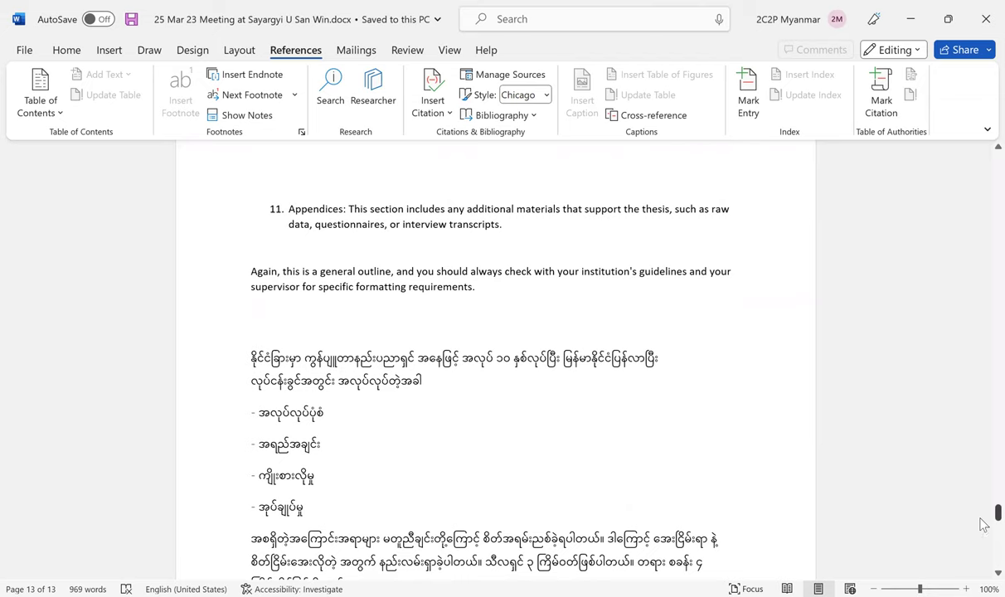
left_click_drag(983, 519, 986, 168)
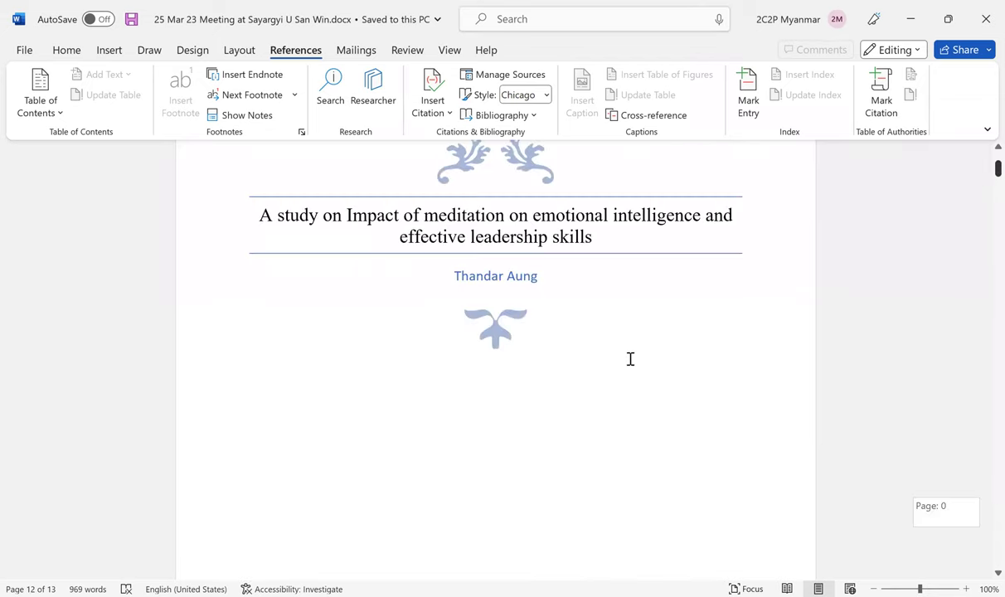
scroll(630, 365, "down", 15)
scroll(630, 378, "down", 5)
scroll(604, 414, "down", 10)
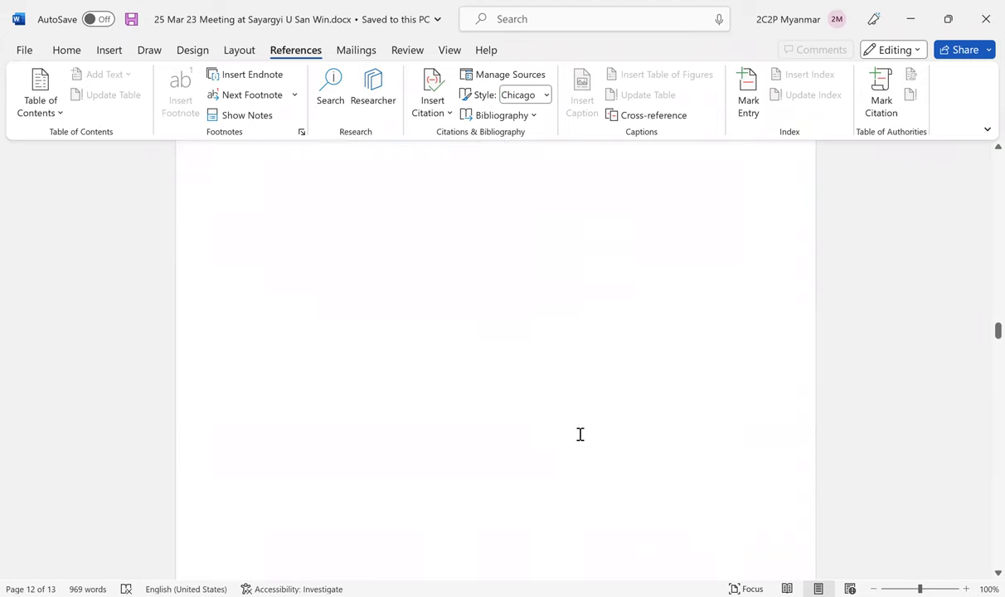
scroll(576, 430, "up", 3)
scroll(429, 368, "down", 5)
scroll(429, 381, "down", 5)
left_click(538, 275)
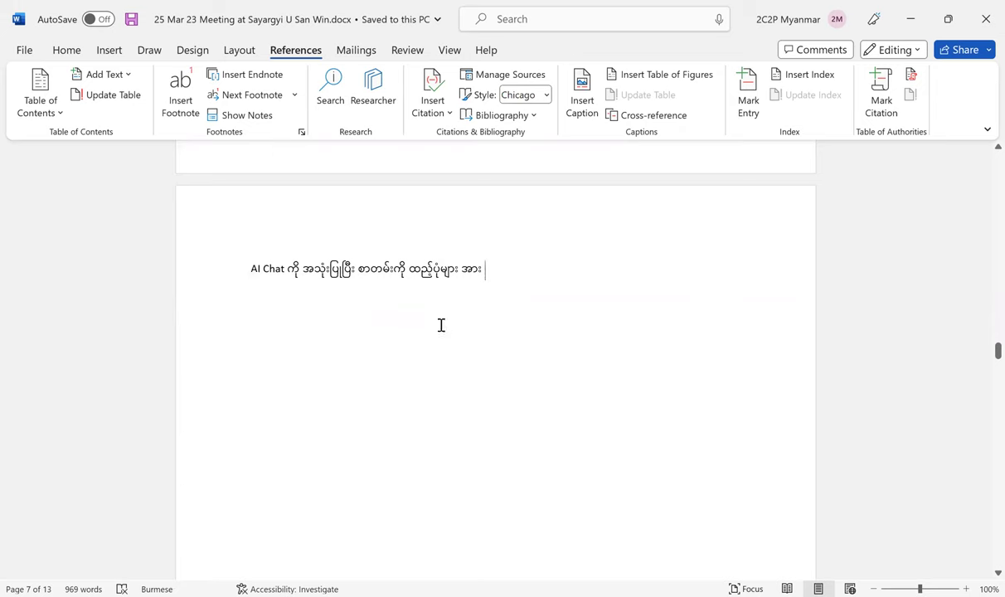
key("Return")
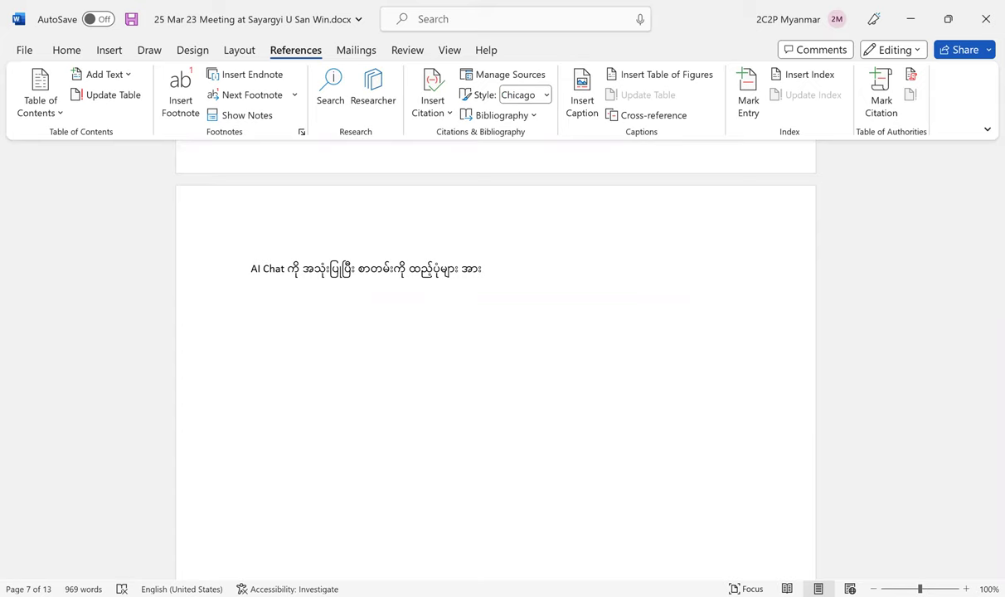
key("super+space")
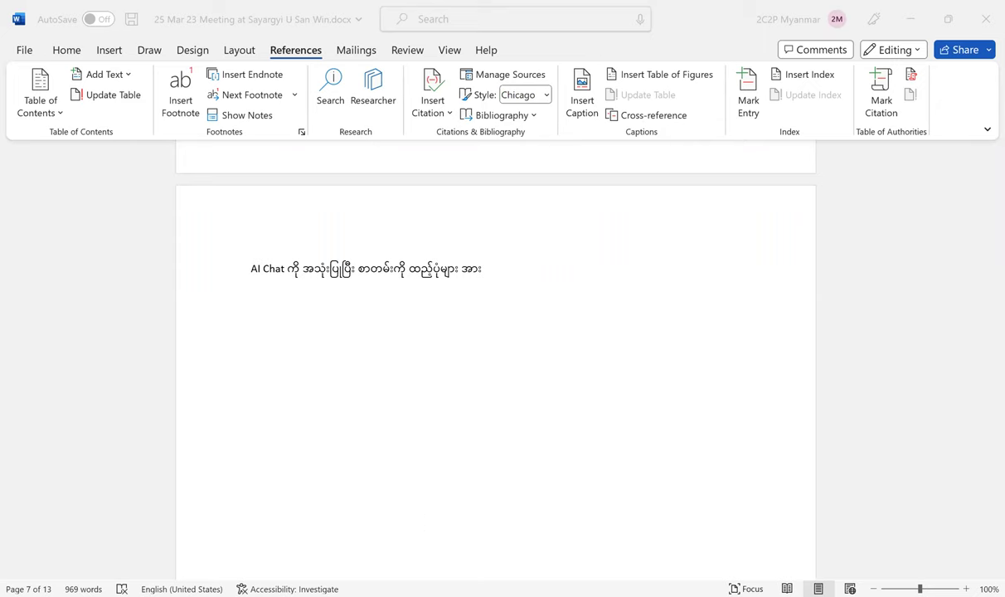
type("Please open this URL")
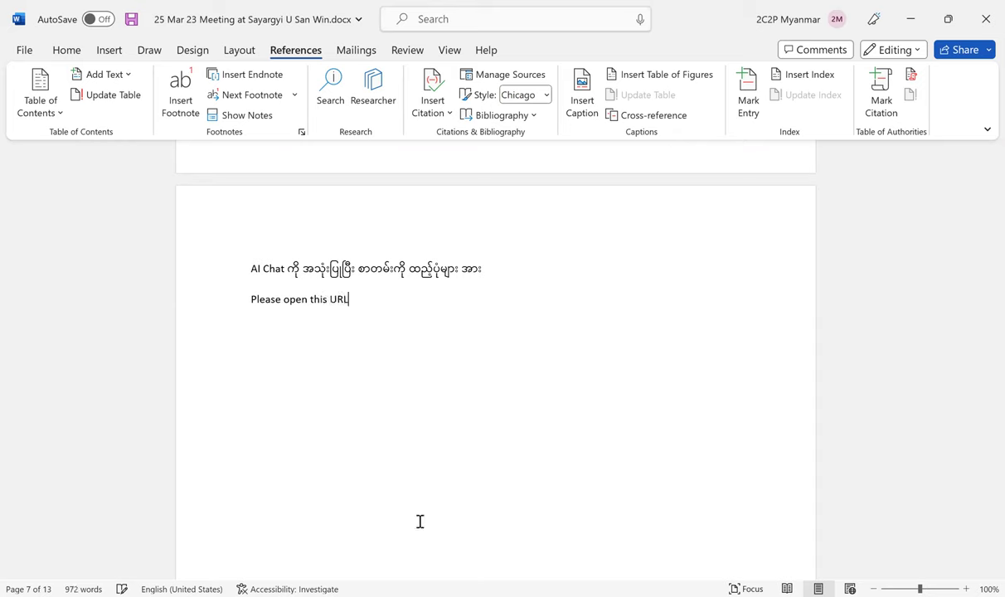
type(" \"")
type("https://chat.openai.com/chat")
type("\"")
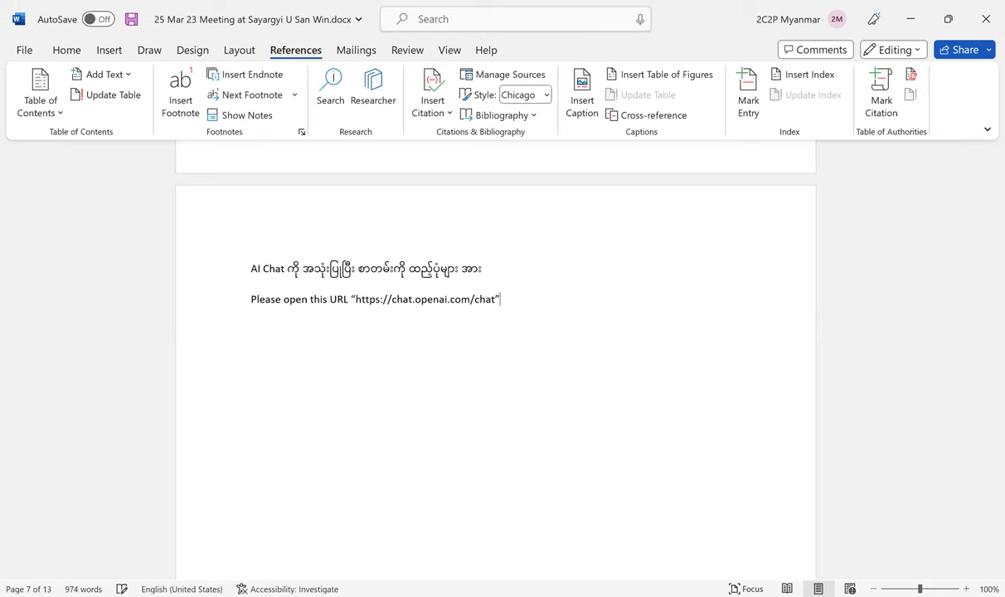
key("Return")
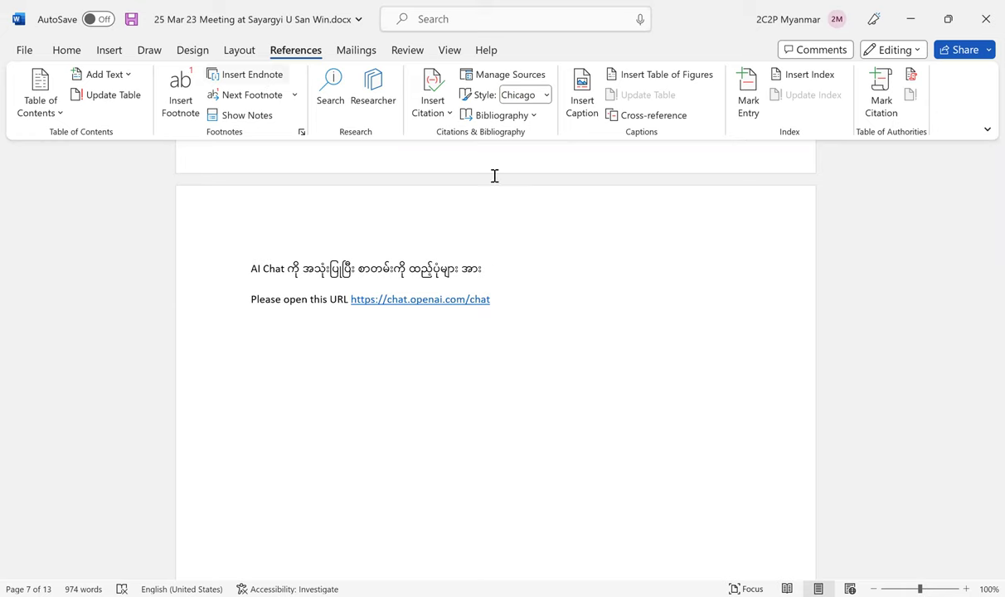
left_click(490, 75)
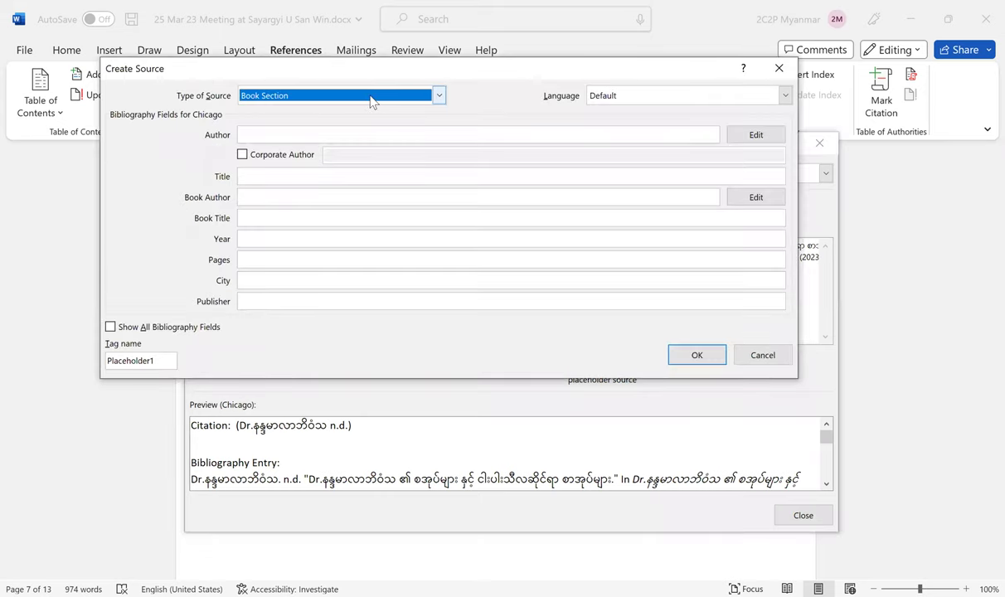
left_click(371, 101)
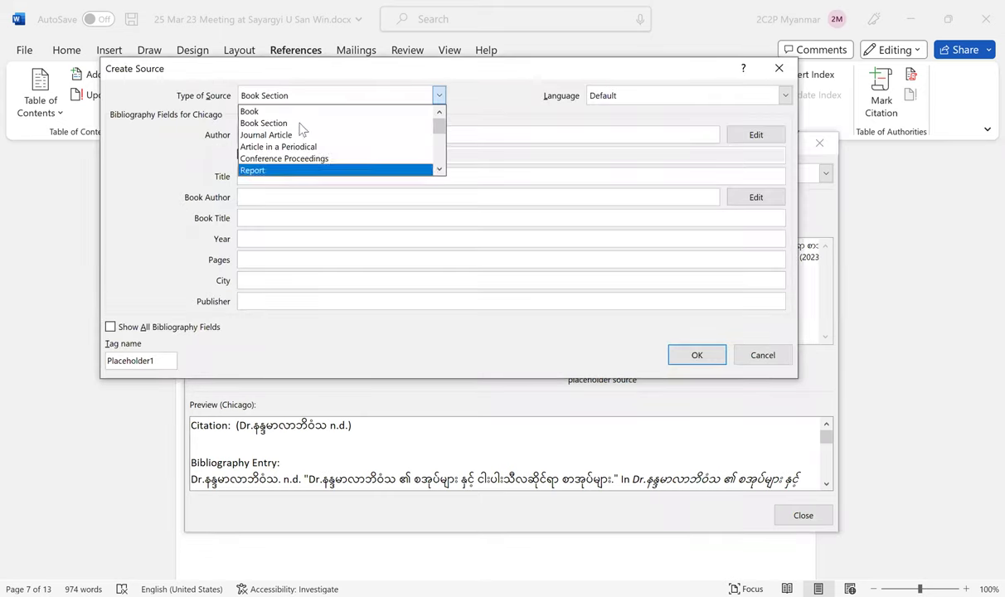
scroll(300, 129, "down", 1)
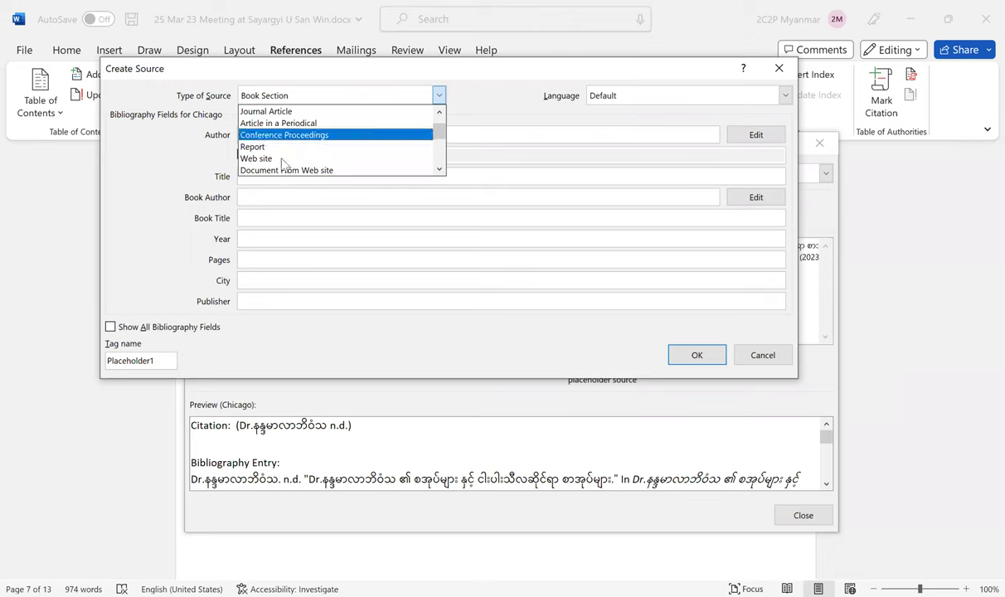
left_click(282, 160)
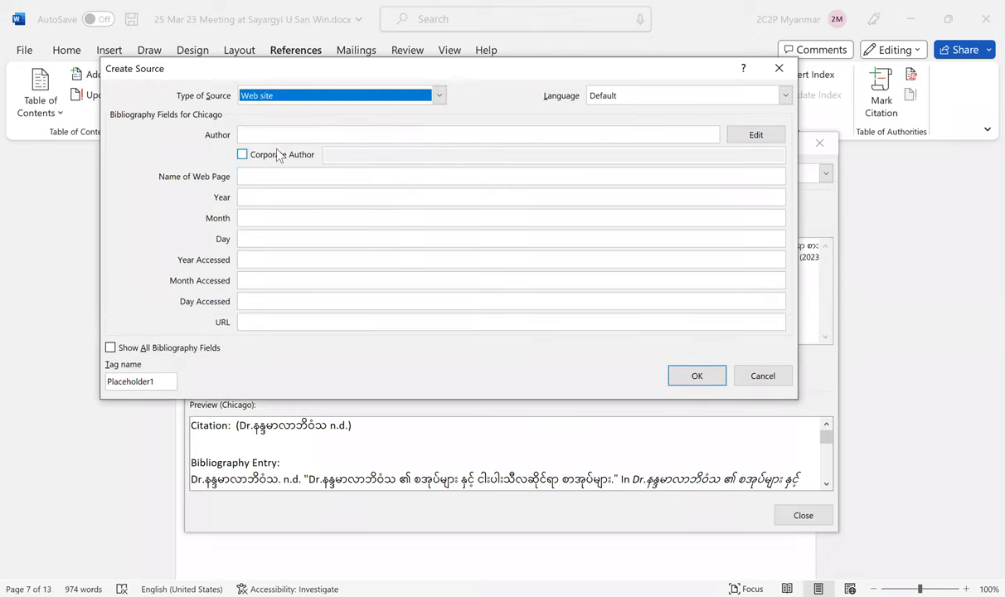
left_click(274, 322)
type("https://chat.openai.com/chat")
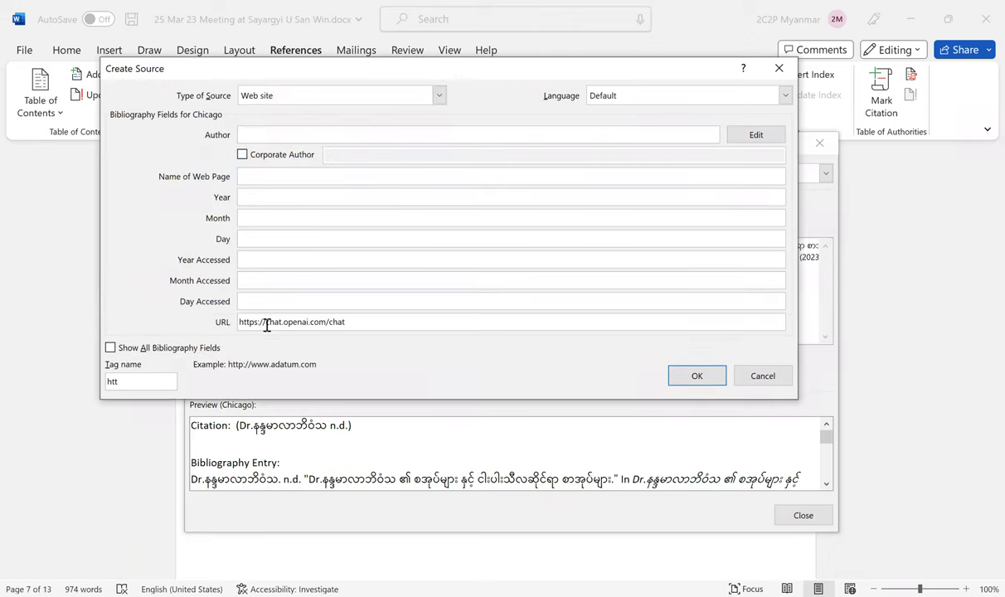
Complete the web site source with author OpenAI, web page name Chat, year 2023, month Mar and day 25, and save it.
left_click(317, 139)
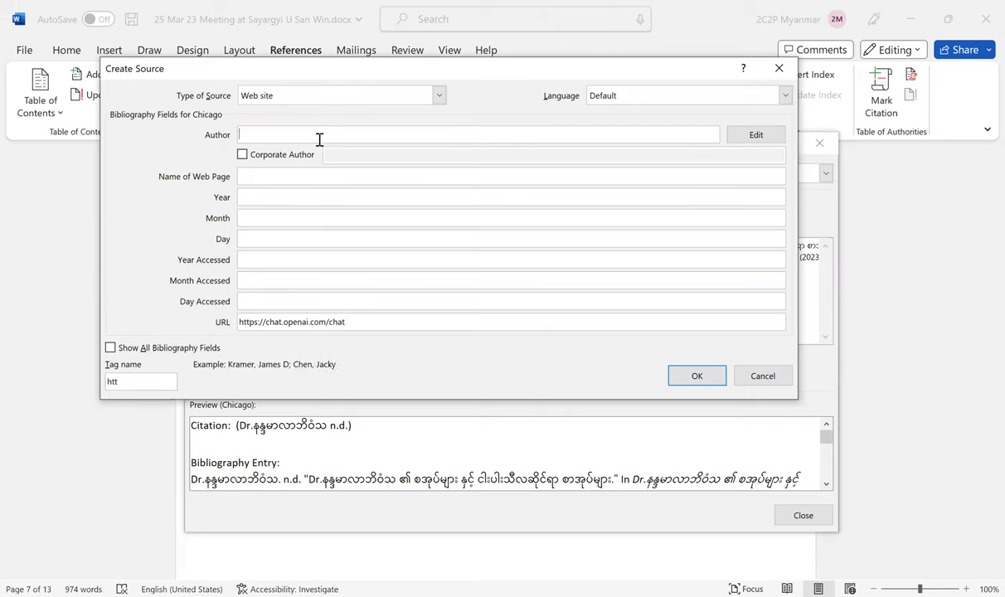
left_click(288, 181)
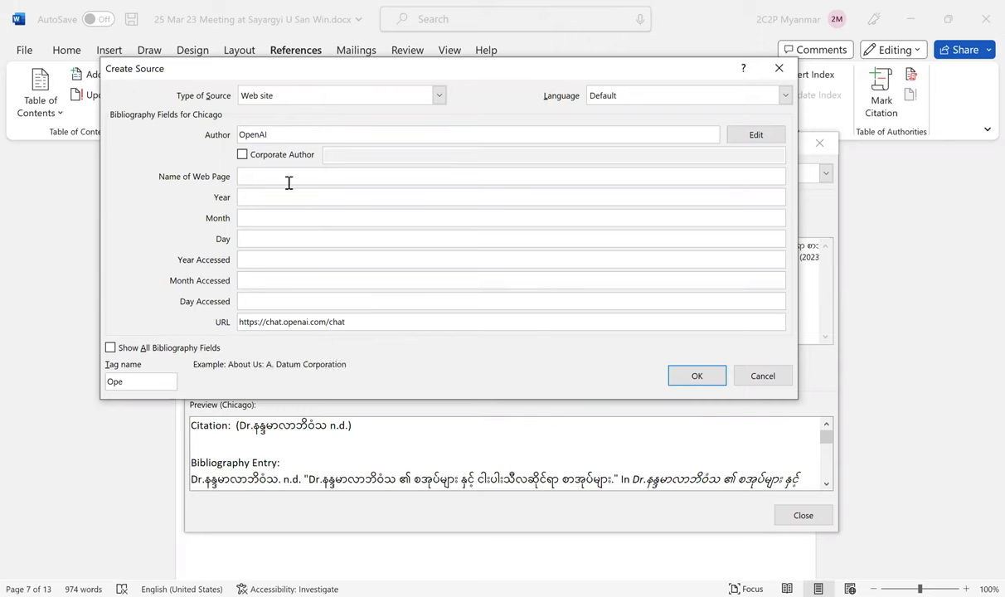
type("Chat")
left_click(257, 199)
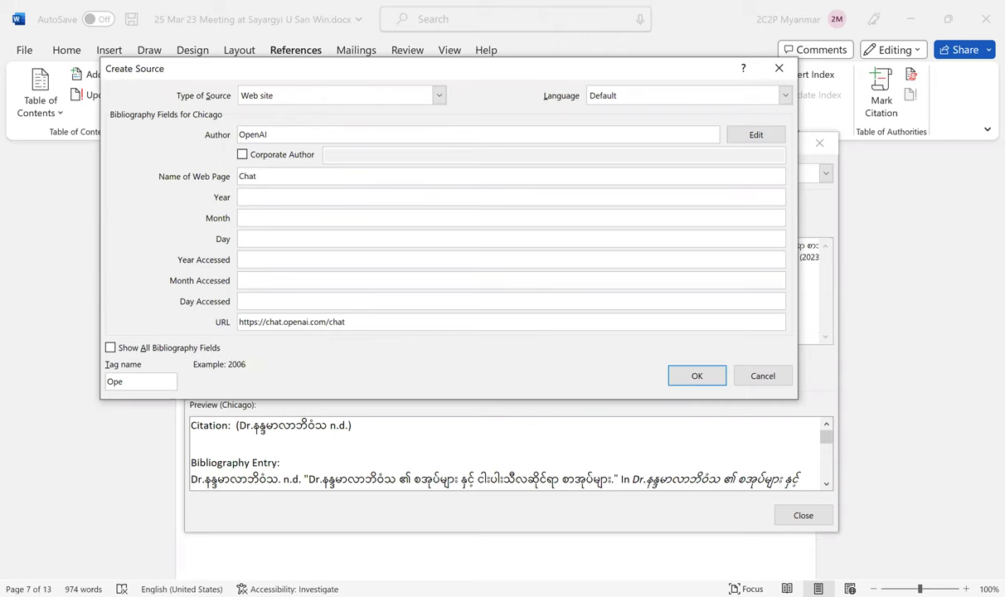
left_click(242, 217)
type("Mar")
key("Tab")
type("25")
left_click(688, 376)
left_click(802, 518)
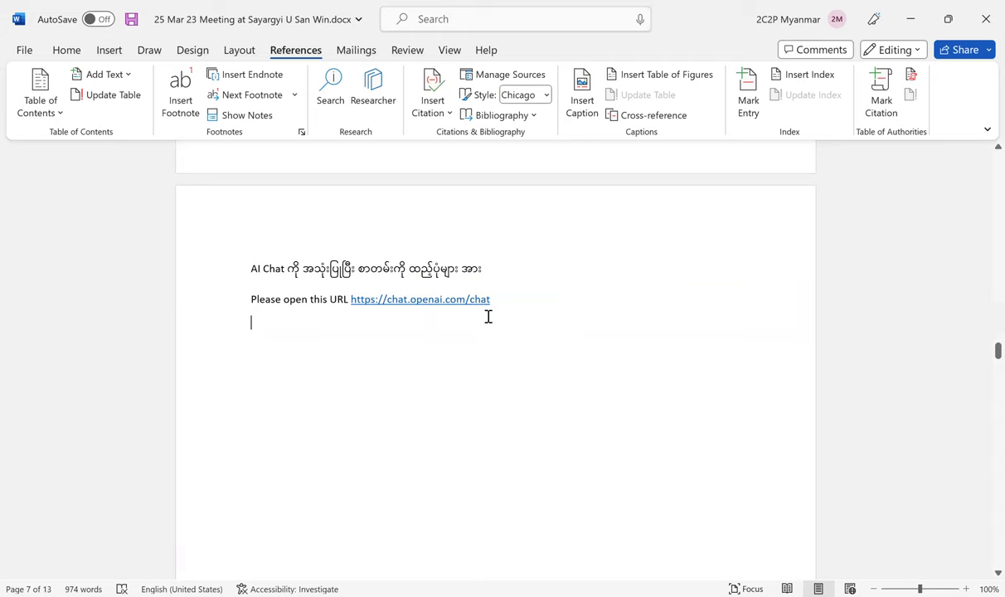
Insert an endnote for the AI Chat section on page 7, citing the OpenAI Chat (2023) source, and save the document.
left_click(253, 77)
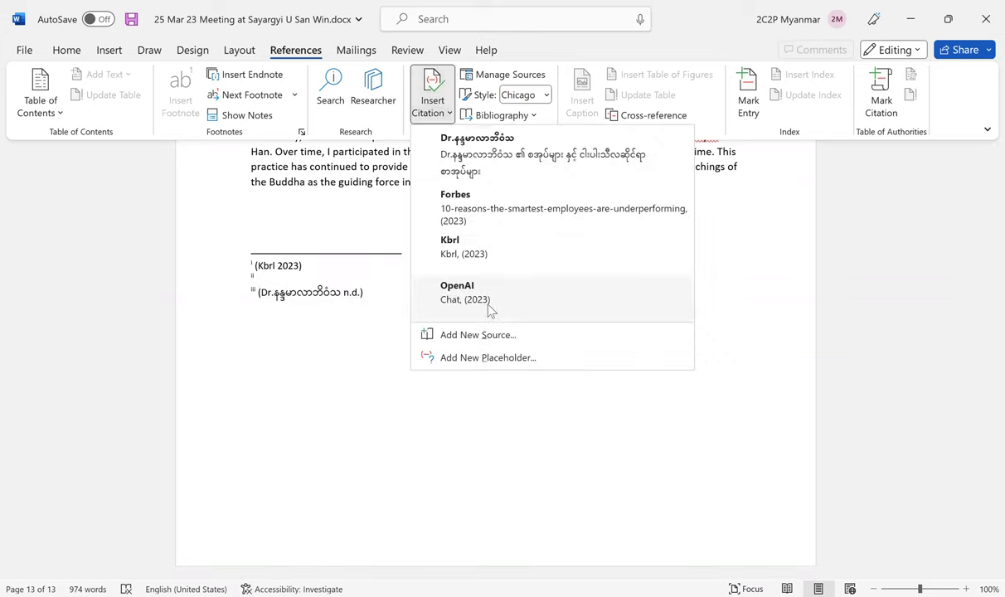
left_click(465, 295)
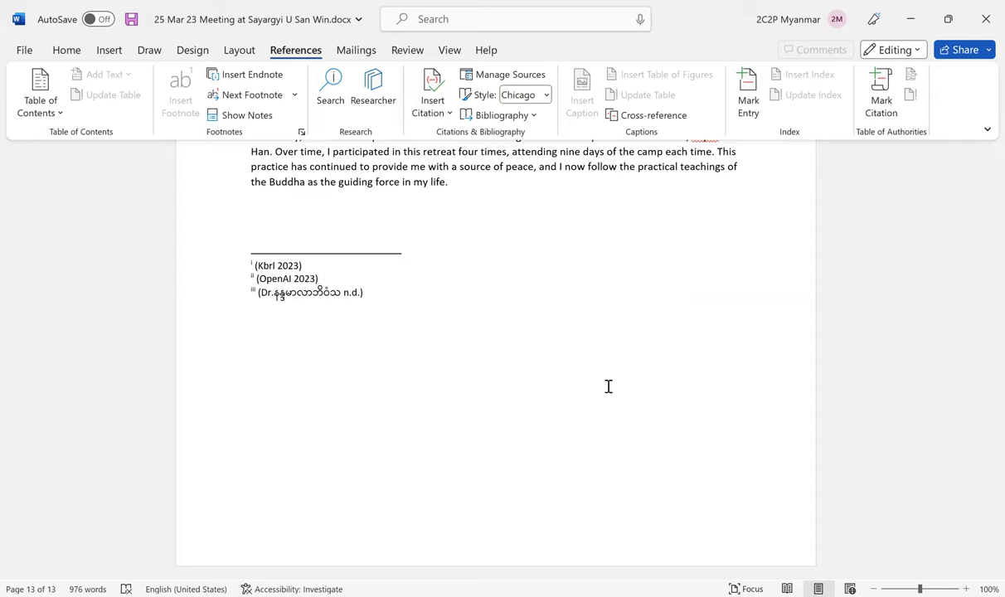
key("ctrl+s")
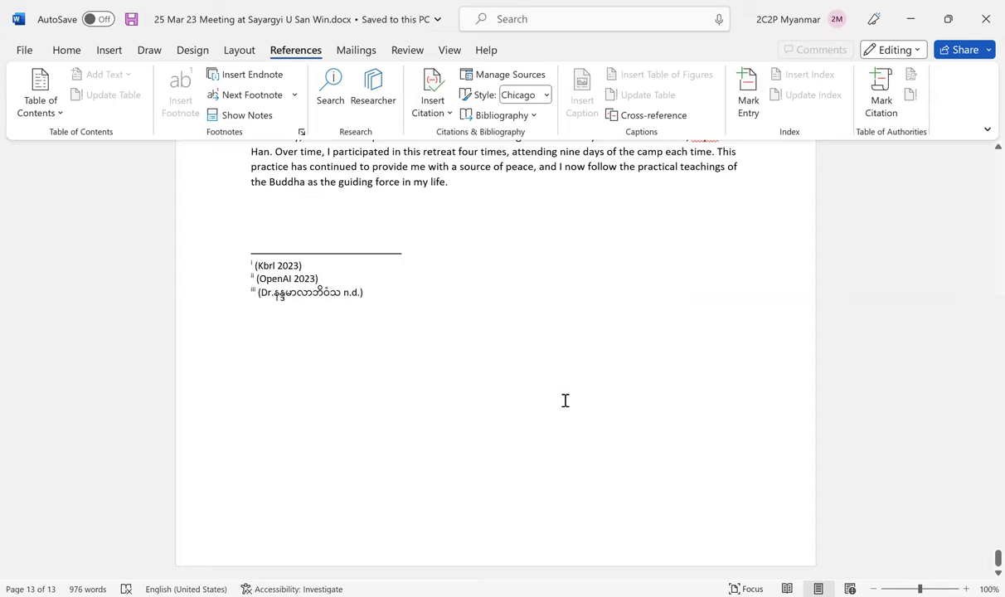
scroll(565, 401, "up", 8)
scroll(564, 400, "up", 12)
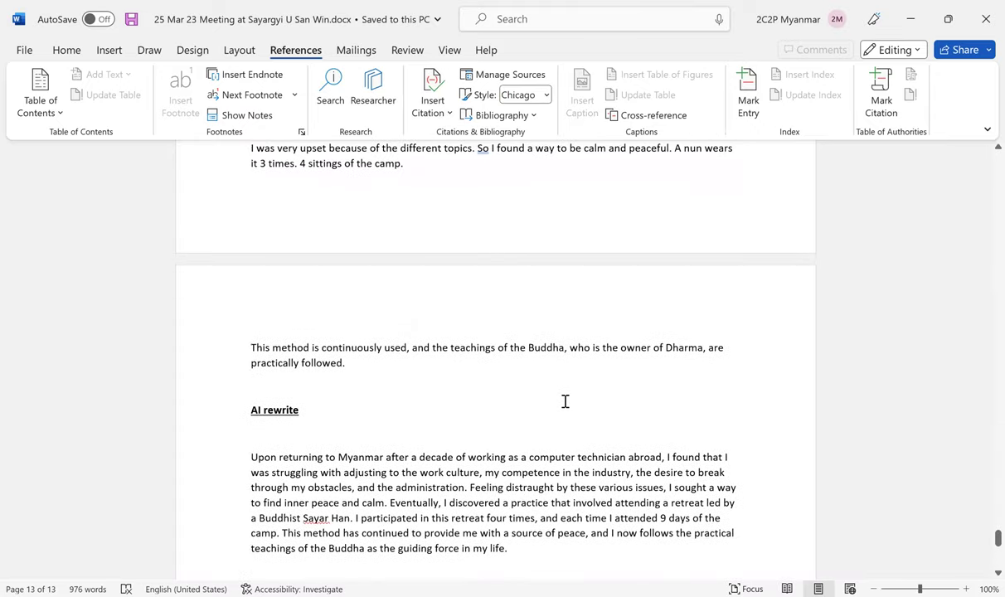
scroll(565, 400, "up", 20)
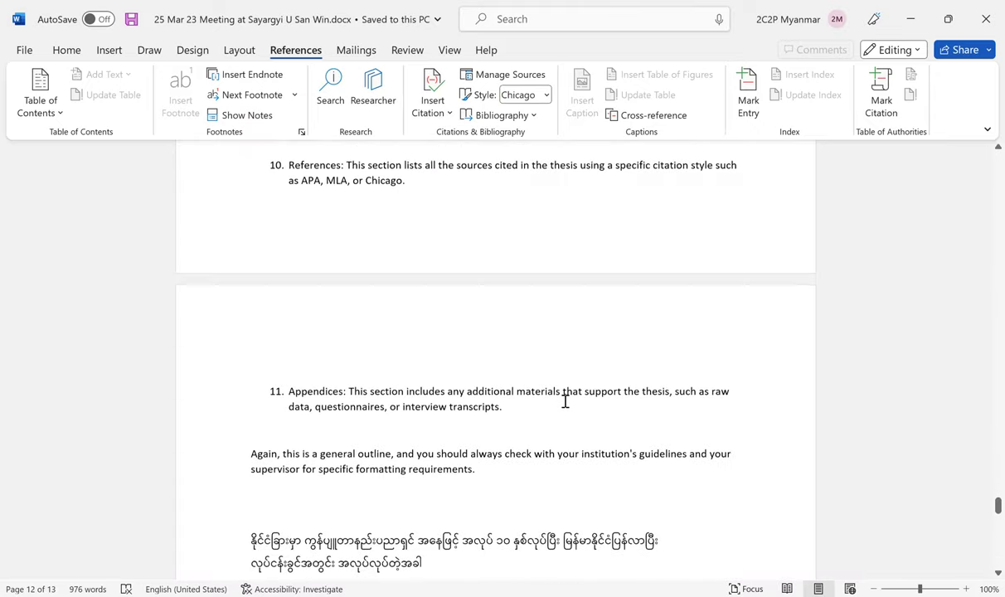
scroll(404, 399, "up", 13)
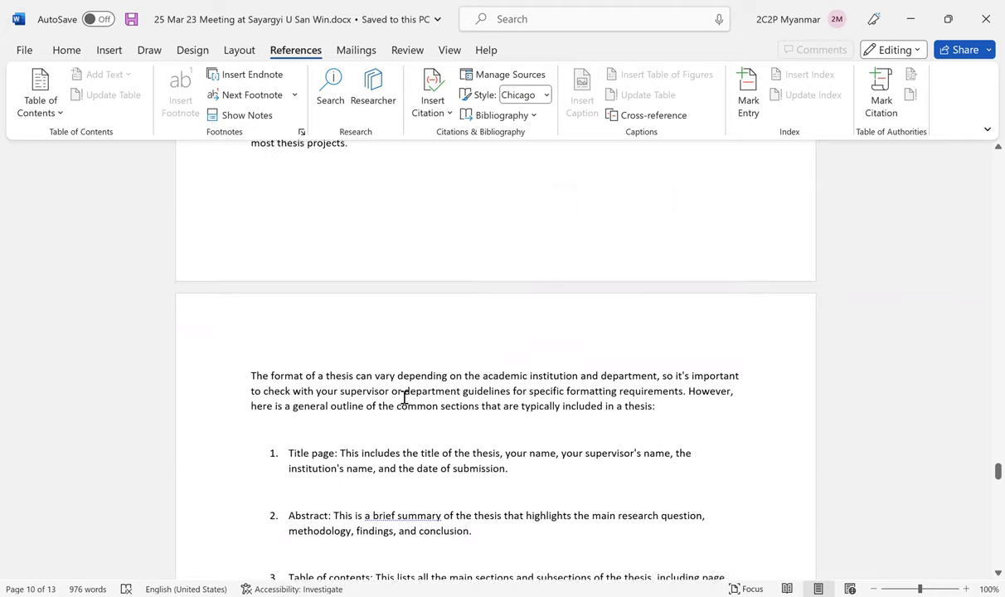
scroll(404, 399, "up", 6)
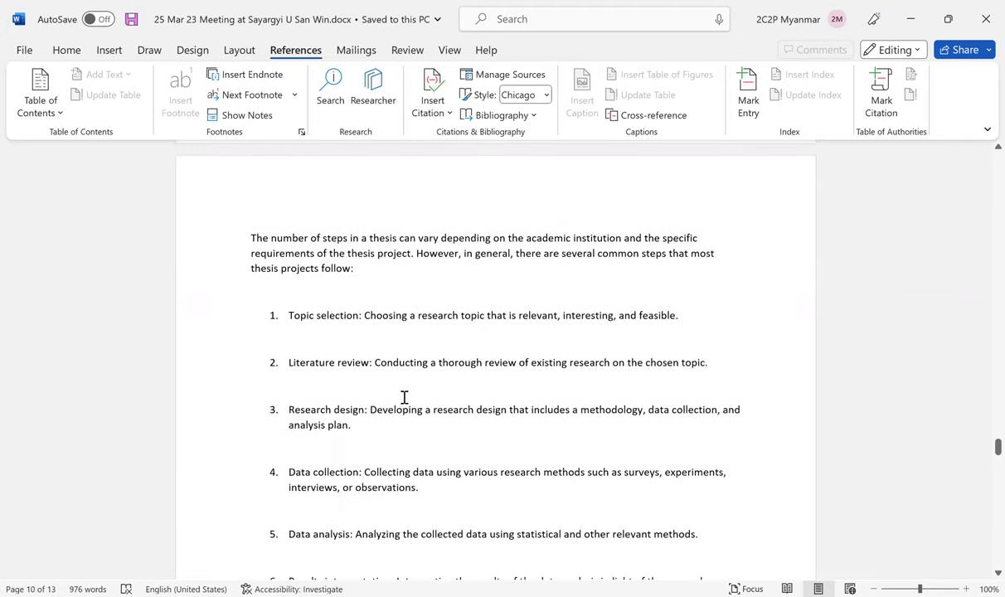
scroll(404, 399, "down", 4)
scroll(329, 336, "up", 5)
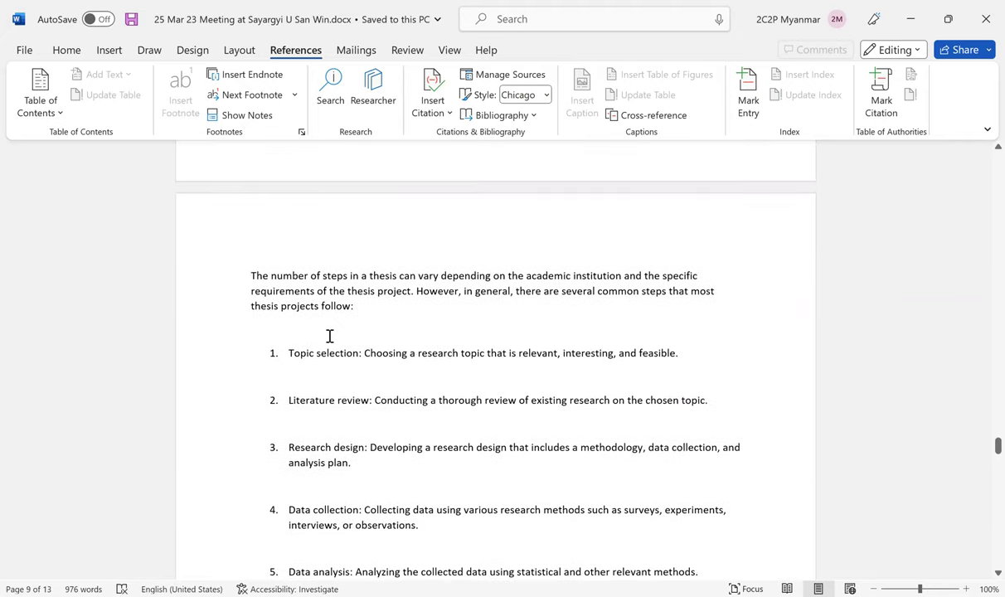
left_click(252, 280)
scroll(448, 461, "down", 8)
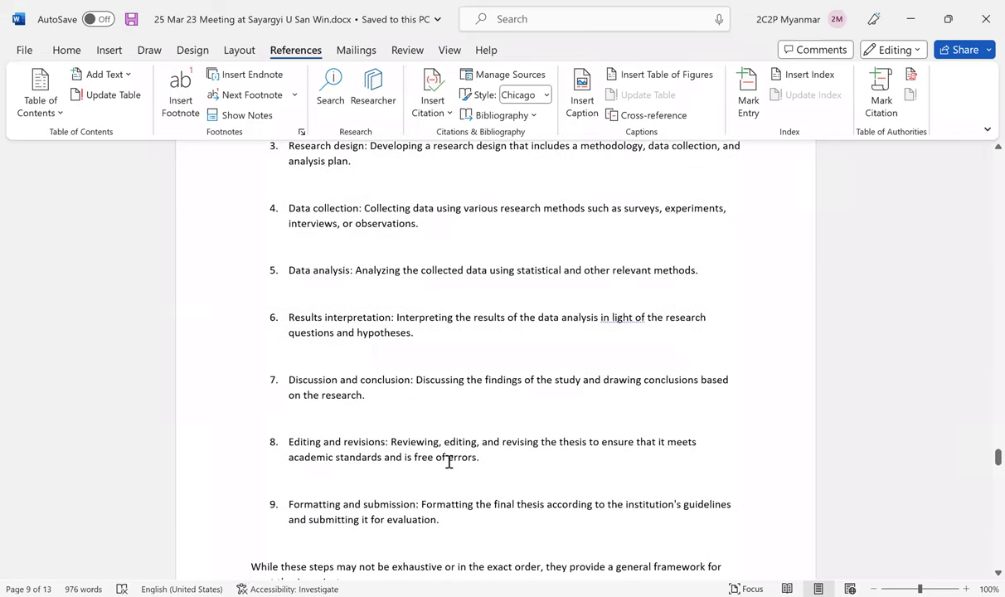
scroll(448, 461, "down", 6)
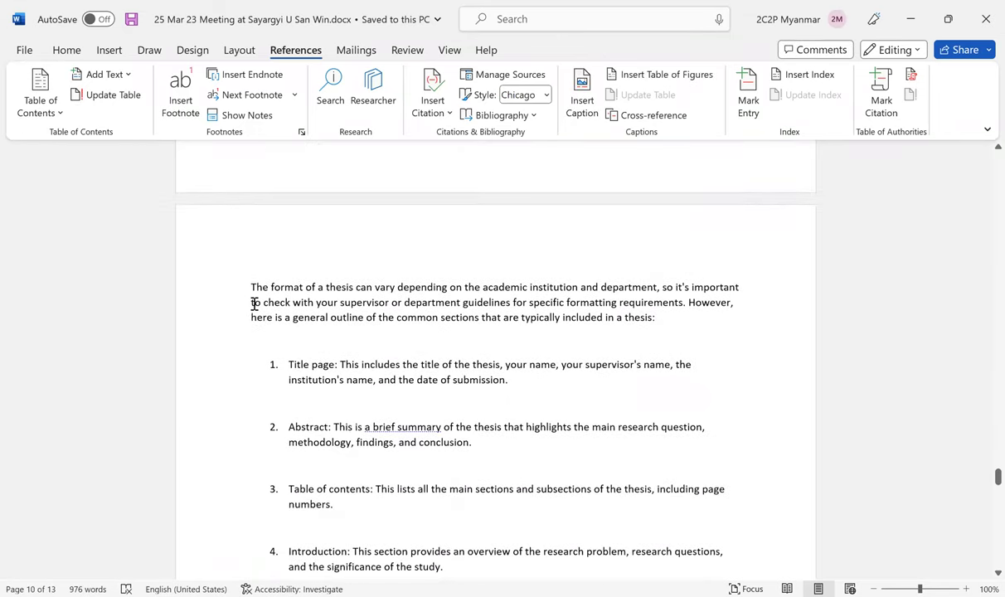
scroll(496, 496, "down", 7)
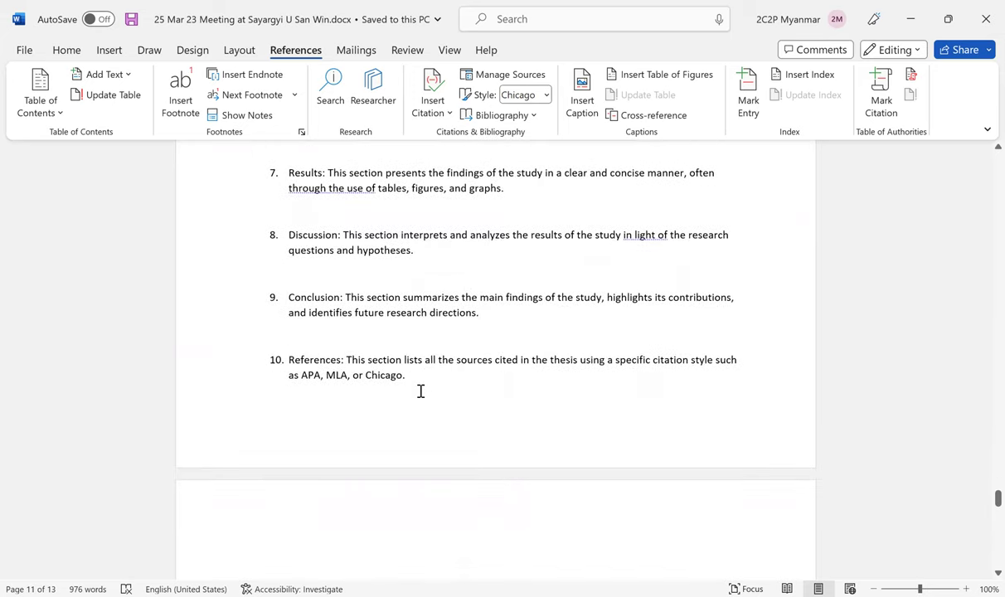
left_click(414, 378, "shift")
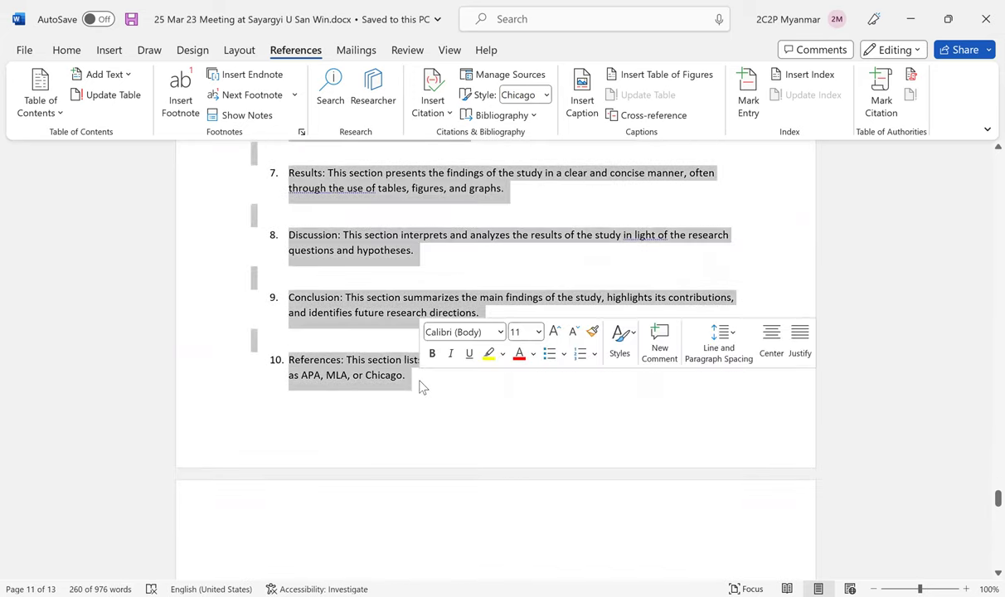
key("Delete")
scroll(479, 373, "up", 3)
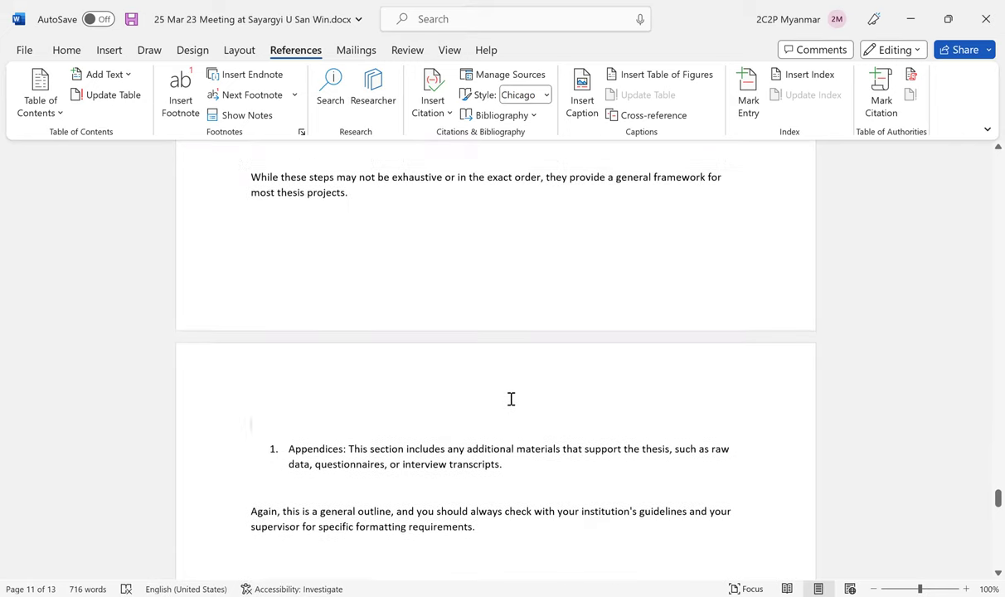
key("ctrl+z")
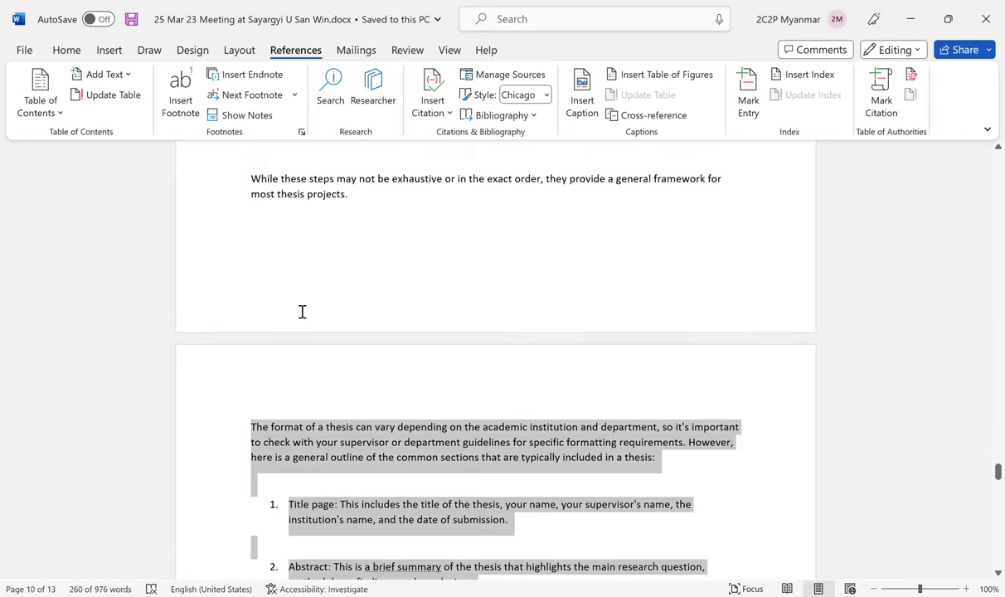
Remove the thesis-steps passage from “The number of steps in a thesis” through “a general framework for most thesis projects.”.
scroll(300, 311, "up", 3)
scroll(325, 470, "up", 4)
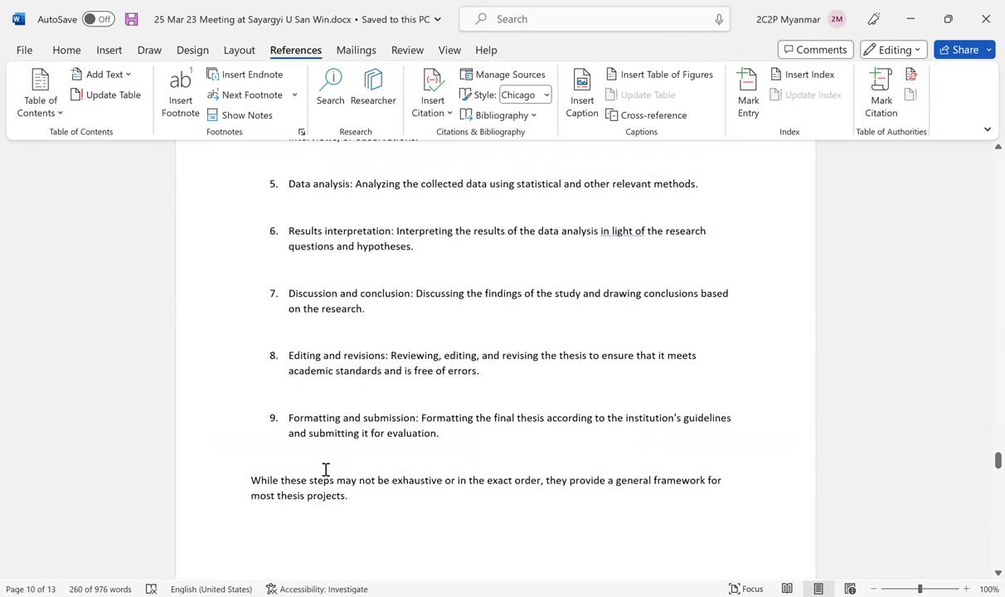
scroll(328, 469, "up", 8)
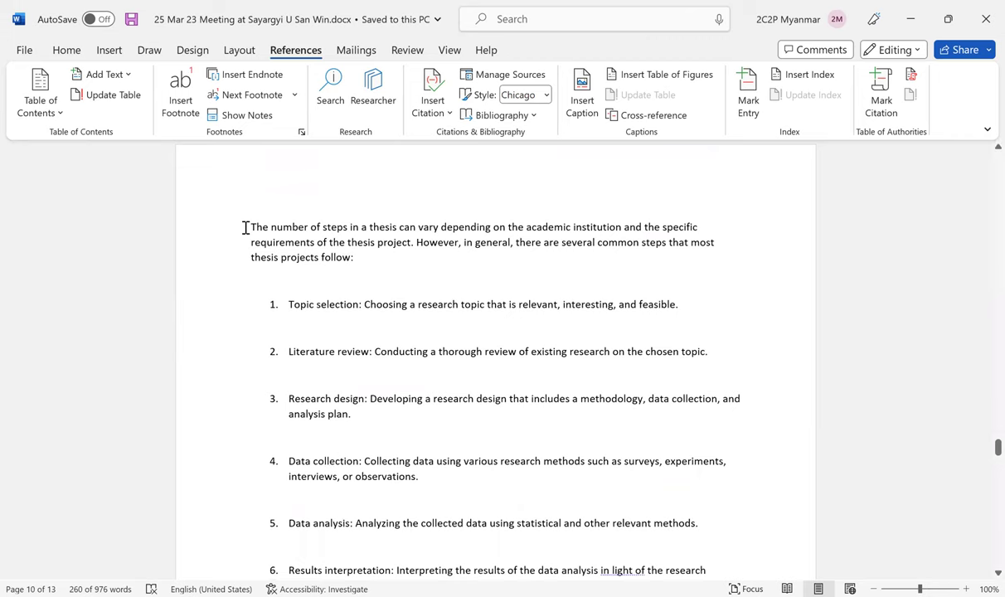
scroll(410, 359, "down", 1)
scroll(410, 359, "down", 15)
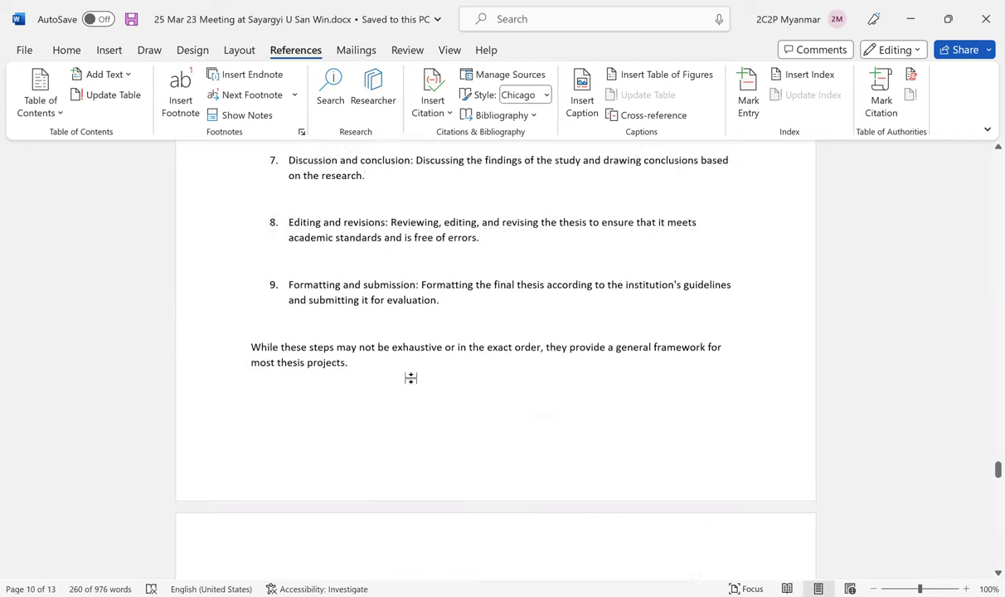
left_click_drag(410, 377, 385, 419)
scroll(392, 391, "up", 20)
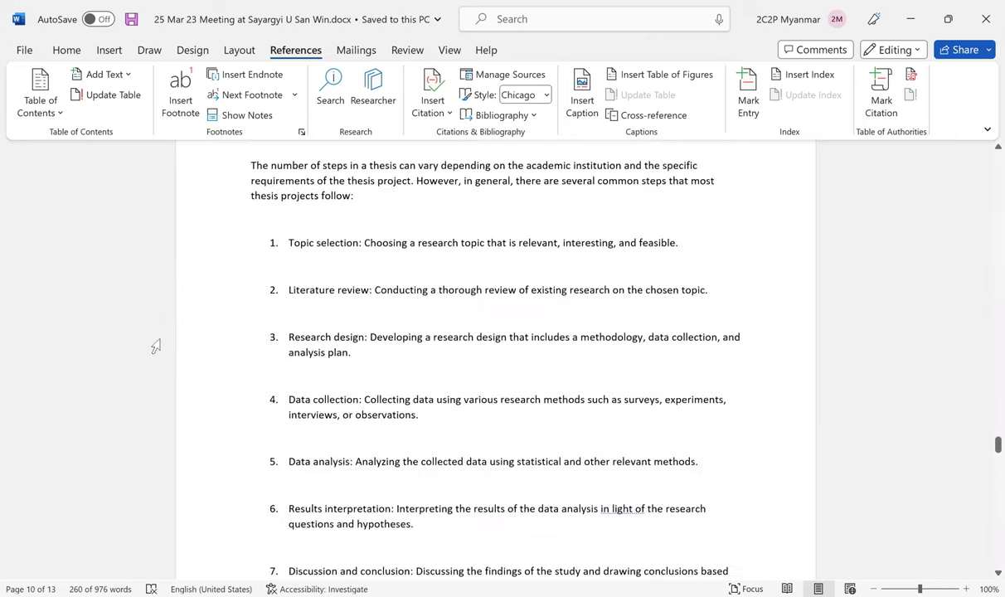
left_click(246, 375)
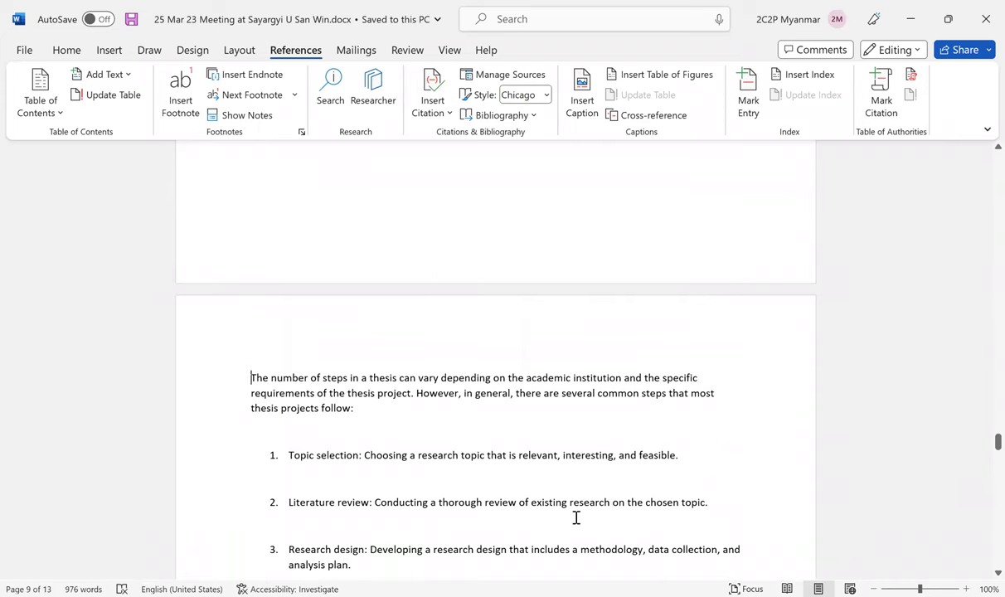
scroll(576, 518, "down", 3)
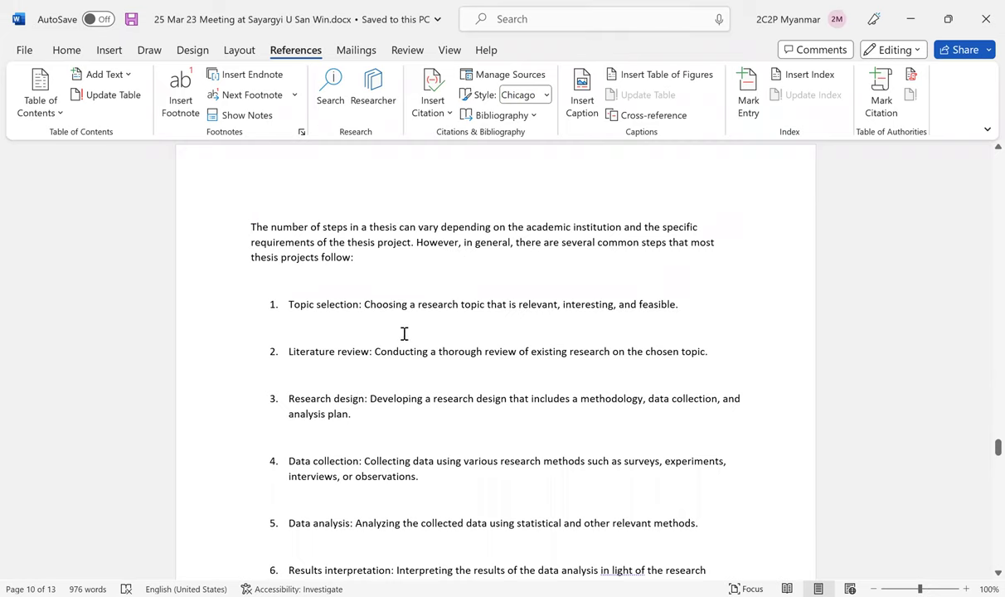
scroll(423, 396, "down", 1)
scroll(429, 396, "down", 8)
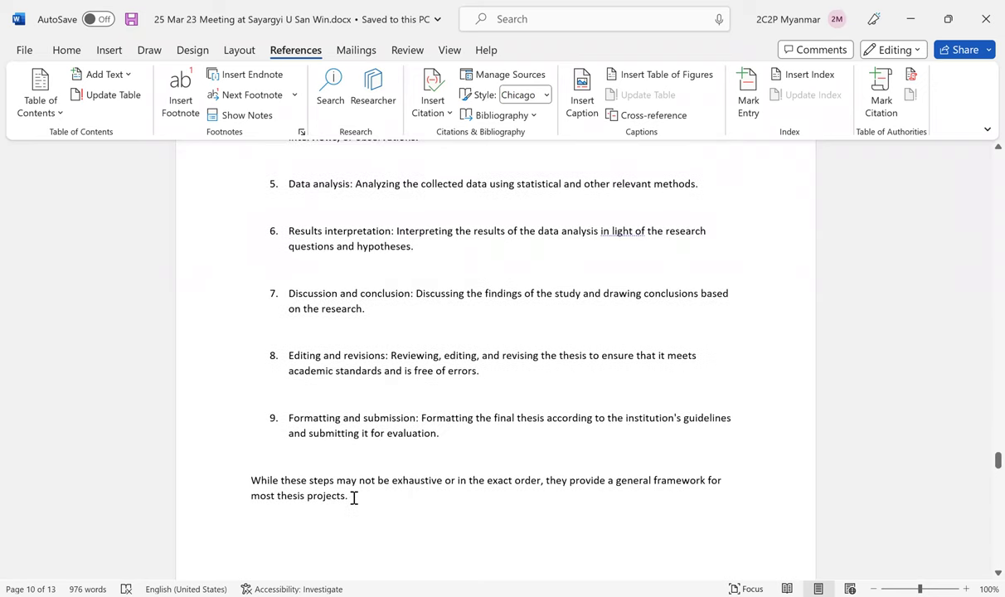
left_click(353, 496, "shift")
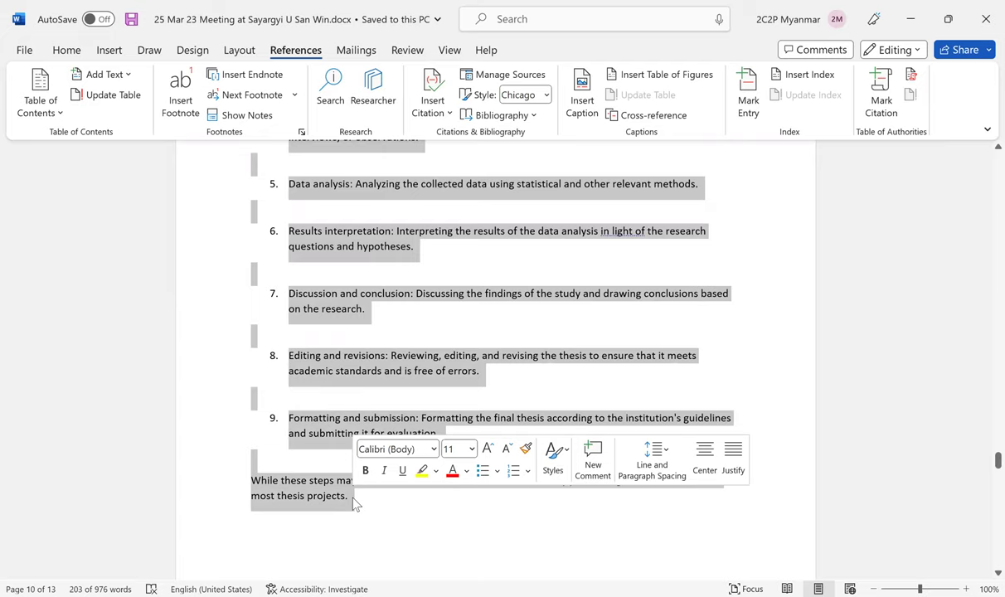
key("BackSpace")
Add the line “Step of Termpaper” below the closing signature after the YouTube note and paste the removed thesis-steps passage beneath it.
scroll(531, 273, "up", 10)
scroll(505, 331, "up", 10)
scroll(506, 329, "up", 10)
scroll(505, 324, "up", 10)
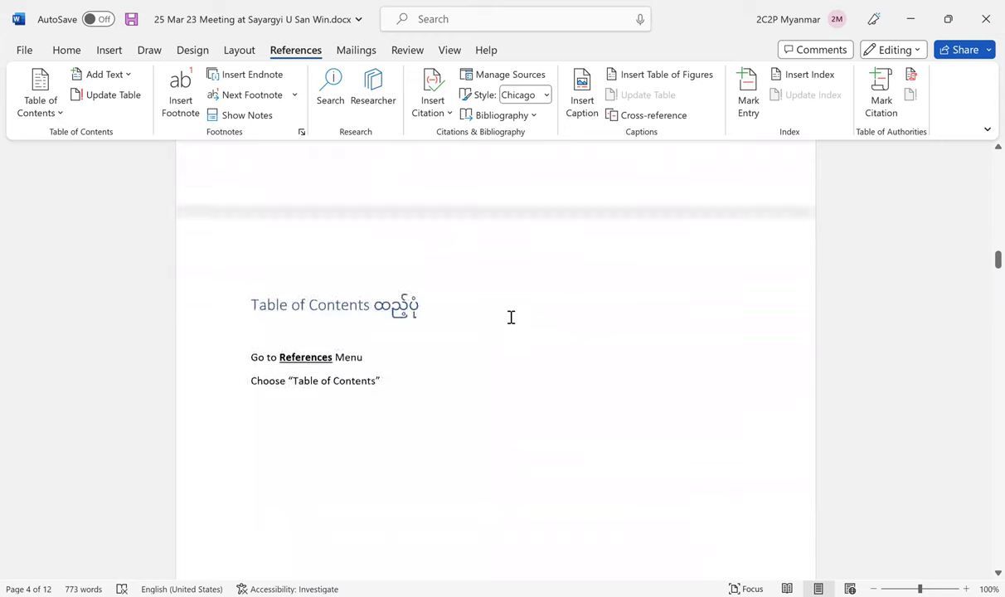
scroll(511, 318, "up", 8)
scroll(452, 372, "up", 10)
scroll(490, 425, "down", 12)
scroll(471, 429, "down", 6)
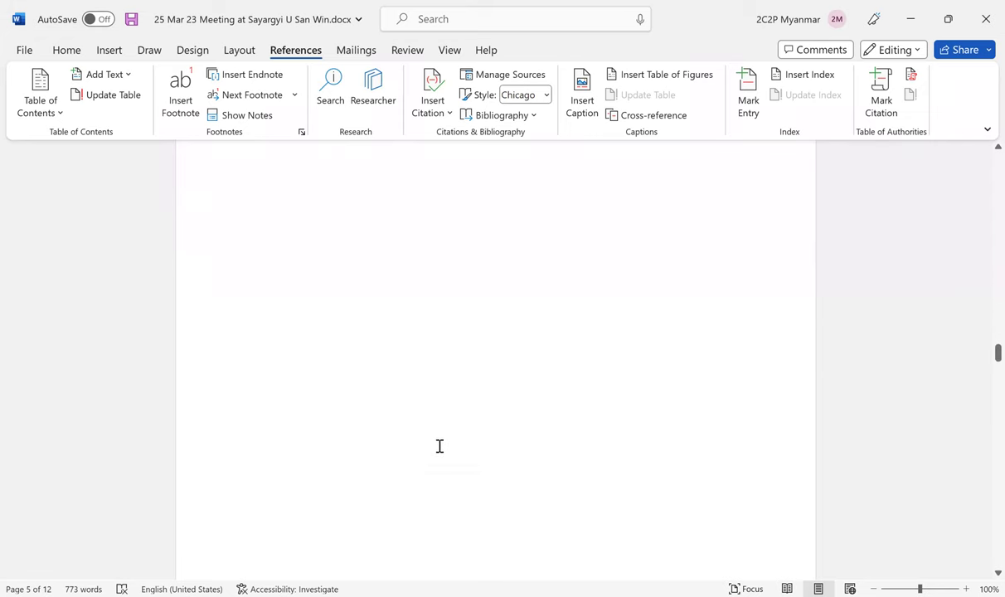
scroll(389, 432, "down", 8)
scroll(342, 421, "down", 5)
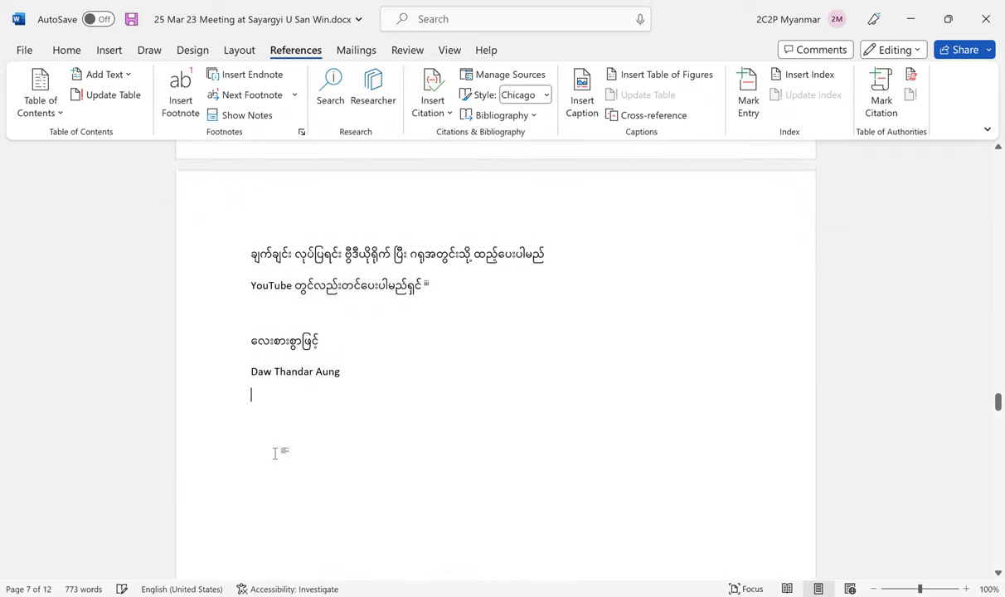
key("Return")
key("Return")
type("St")
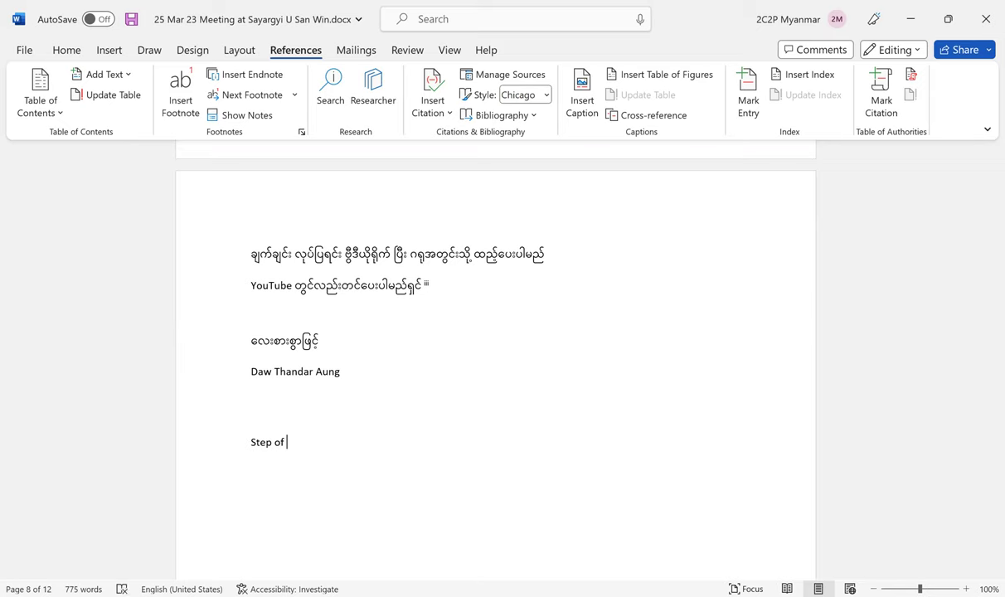
type("ep of Termpaper")
key("Return")
key("ctrl+v")
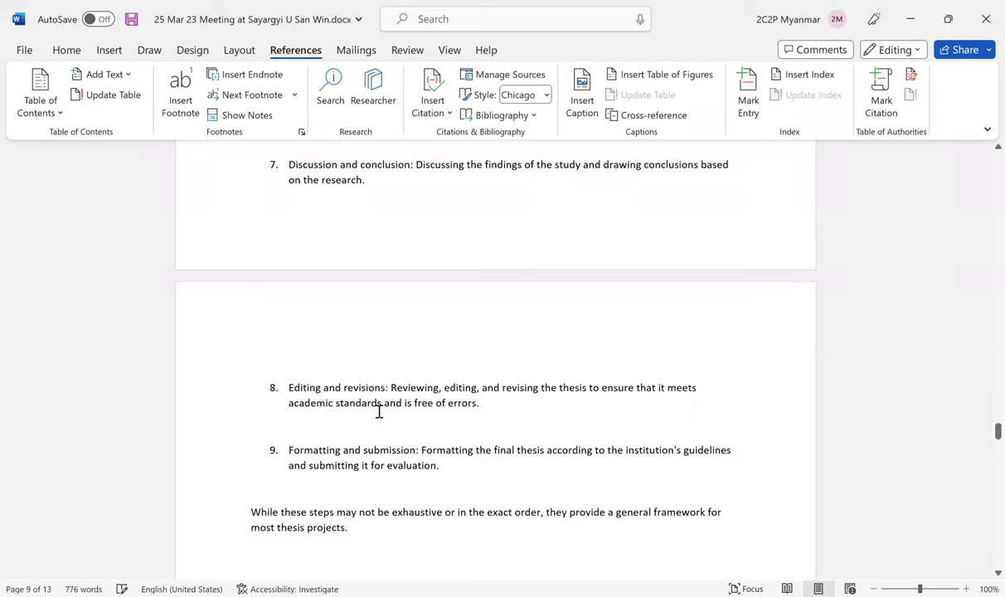
Replace “Termpaper” with “Thesis” in the line above the pasted passage, making it read “Step of Thesis”.
scroll(379, 410, "up", 12)
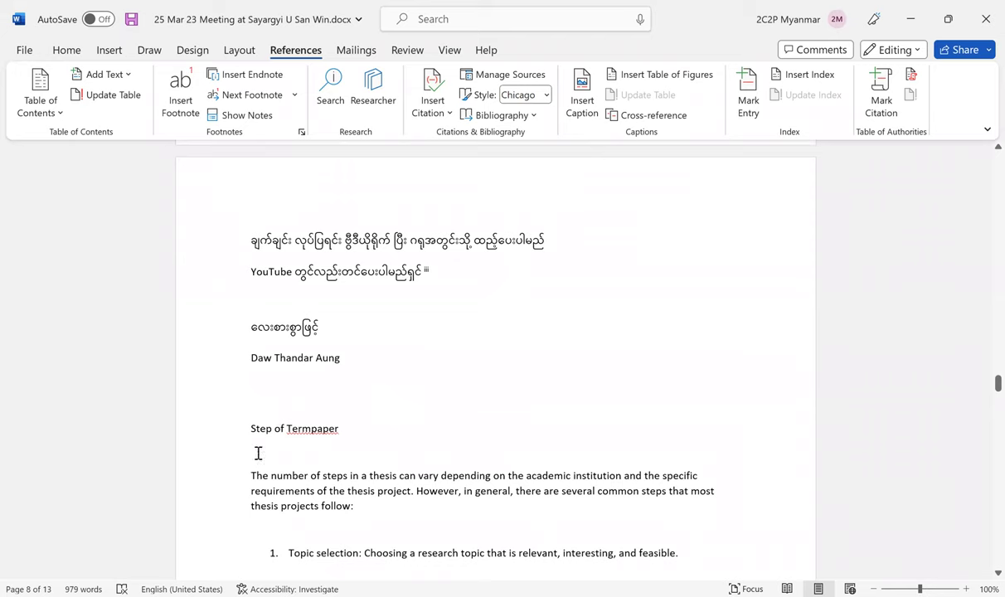
double_click(379, 478)
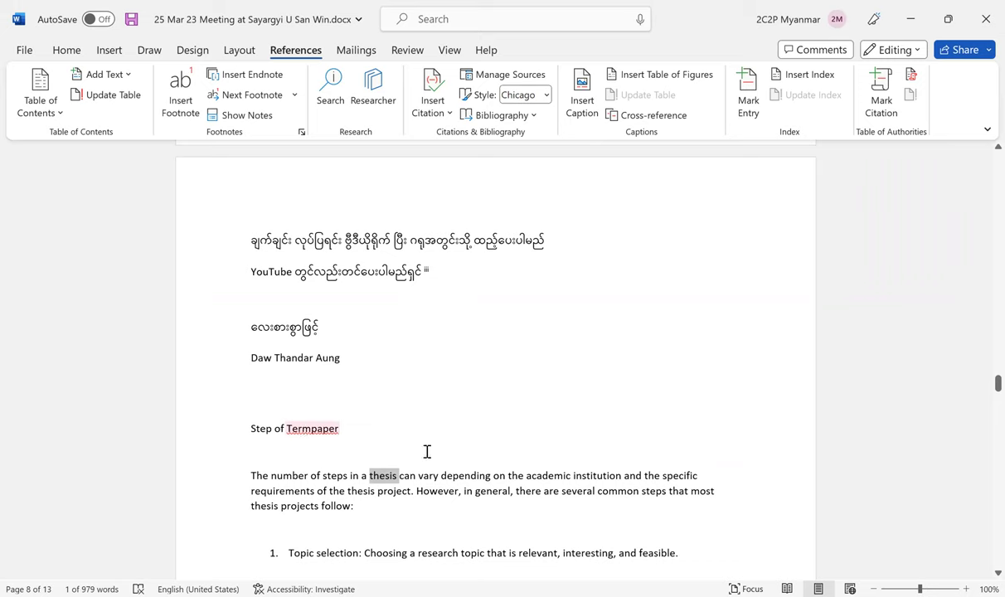
type("thesis")
key("shift+F3")
left_click(290, 431)
key("BackSpace")
type("t")
type("T")
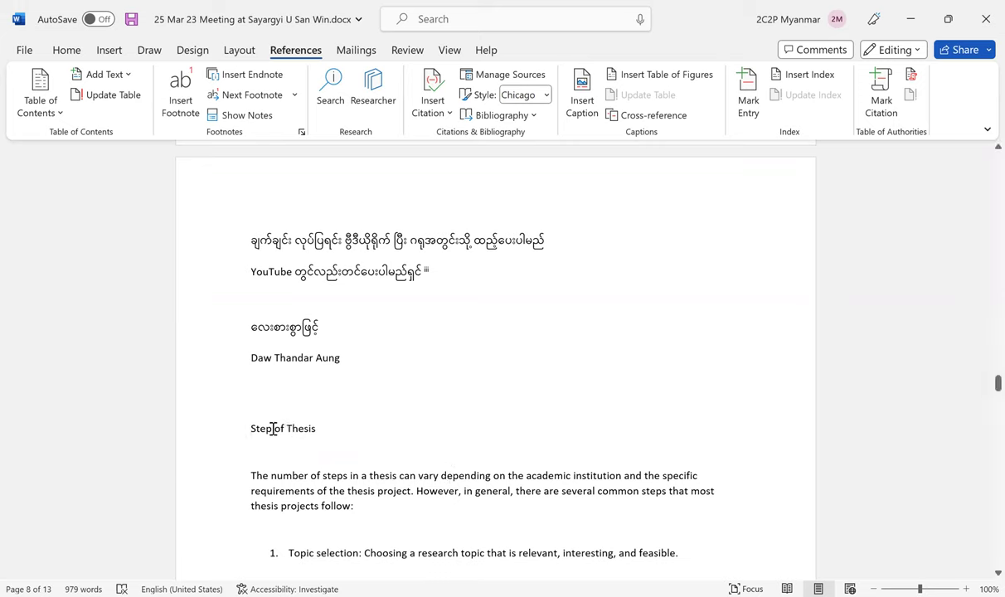
Apply the Heading 1 style to the “Step of Thesis” line.
left_click_drag(273, 428, 314, 429)
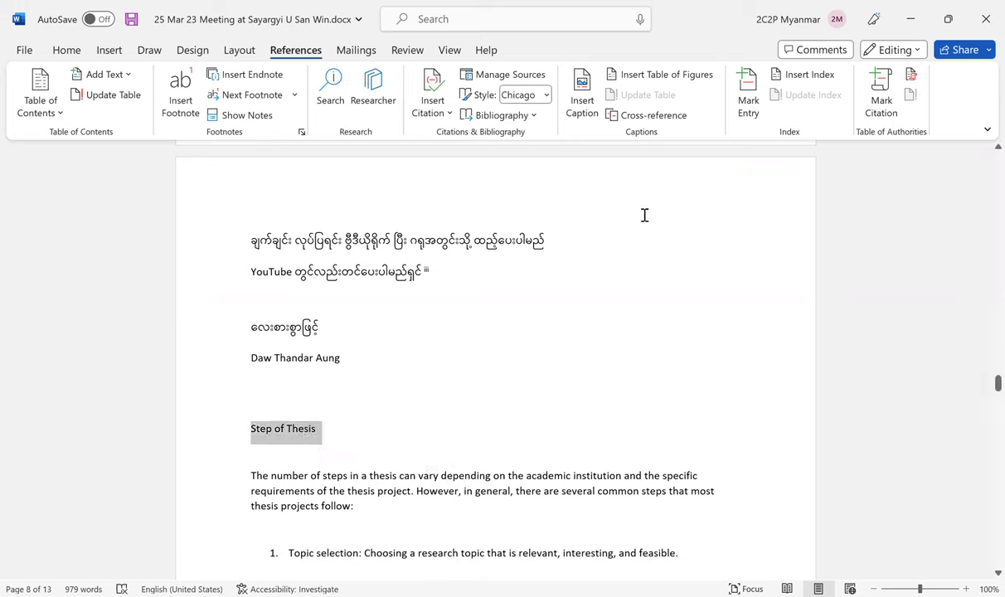
left_click(68, 51)
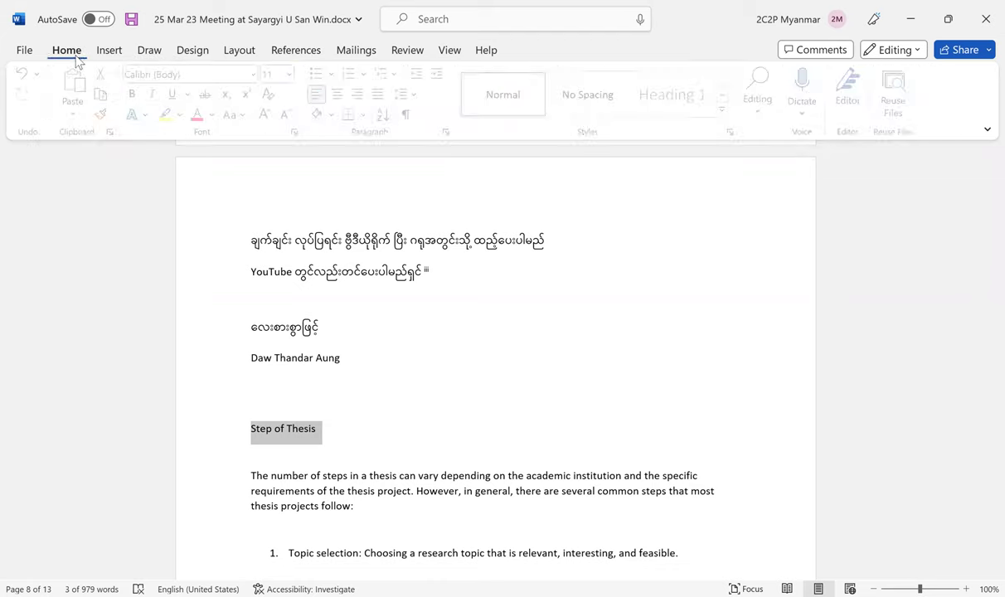
left_click(725, 96)
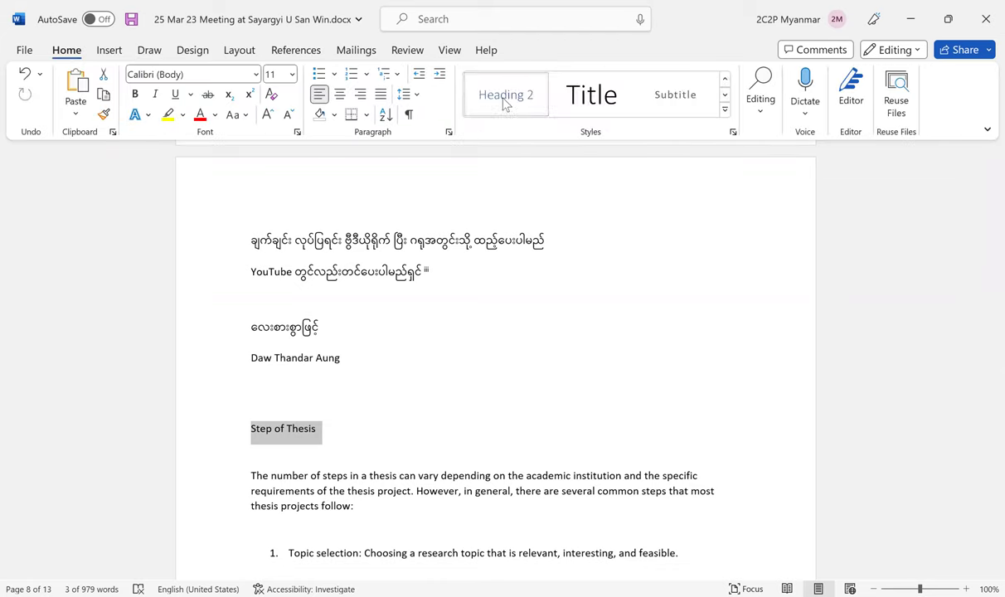
left_click(505, 97)
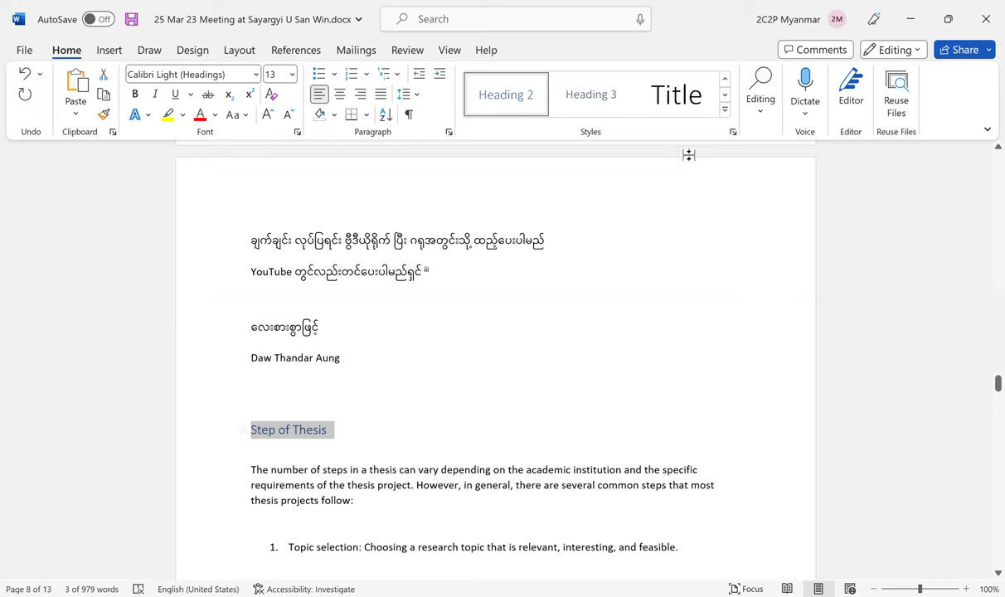
left_click(726, 79)
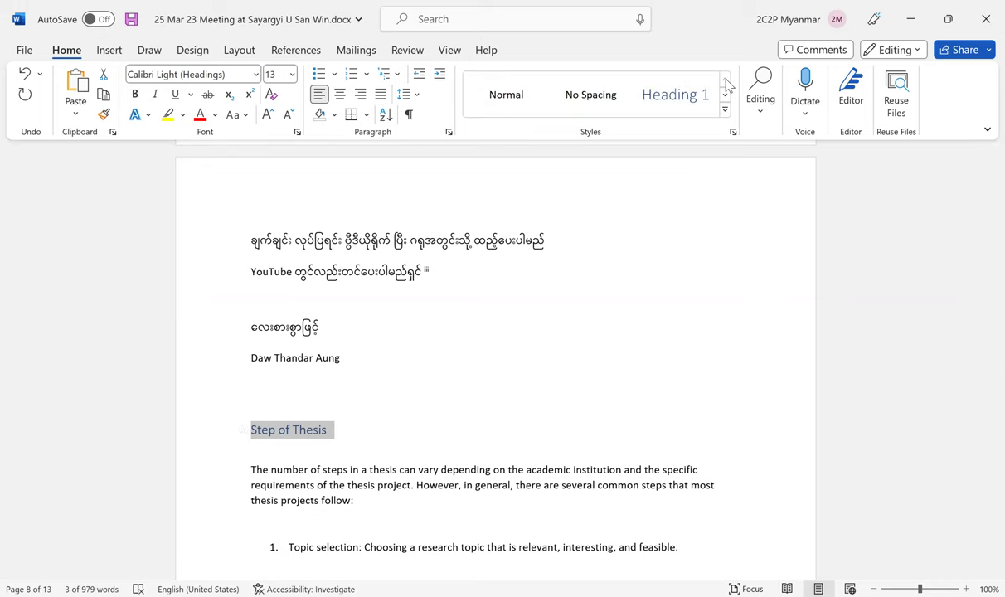
left_click(672, 95)
Select the words “Topic selection” in the first numbered item under “Step of Thesis”.
scroll(335, 461, "down", 2)
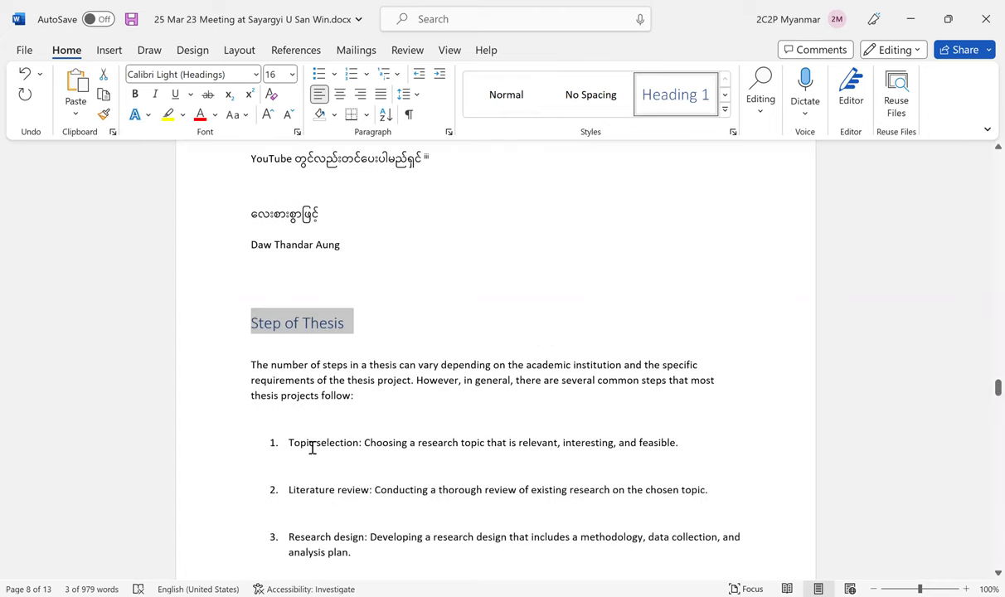
left_click_drag(304, 441, 344, 444)
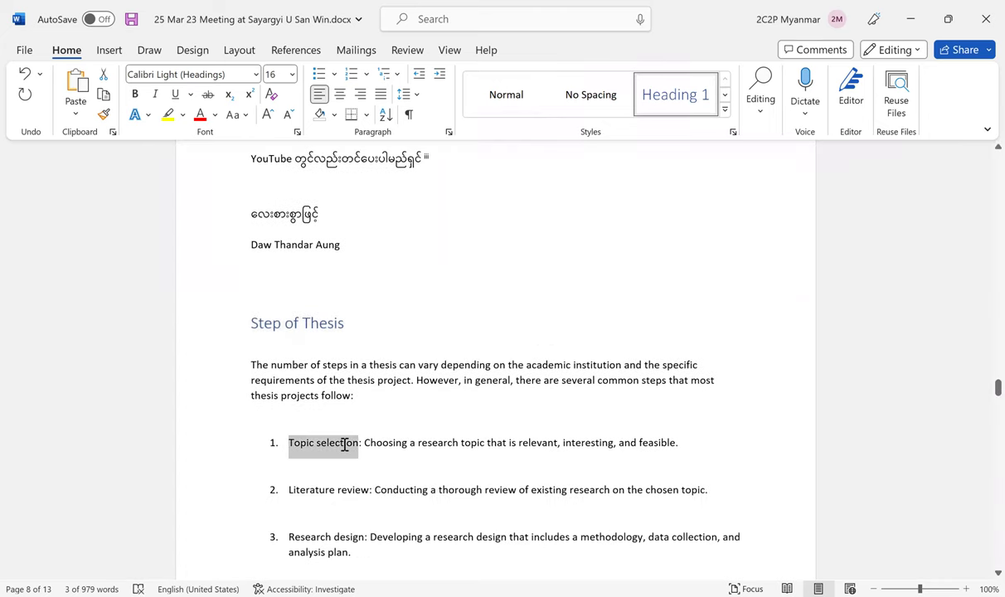